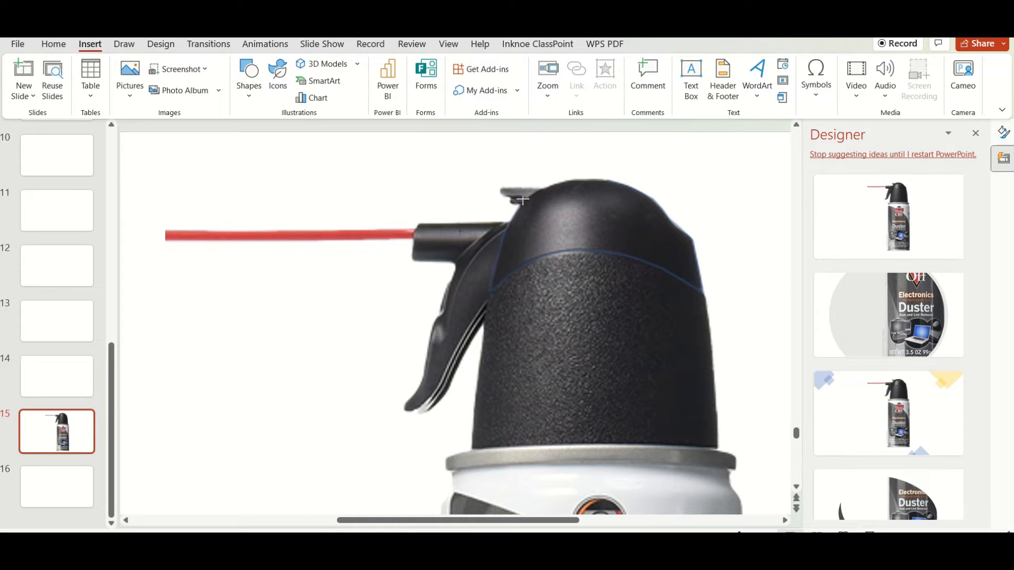
- Close the freeform outline traced over the rounded dome at the top of the can's black cap
{"action": "left_click", "coordinate": [599, 179]}
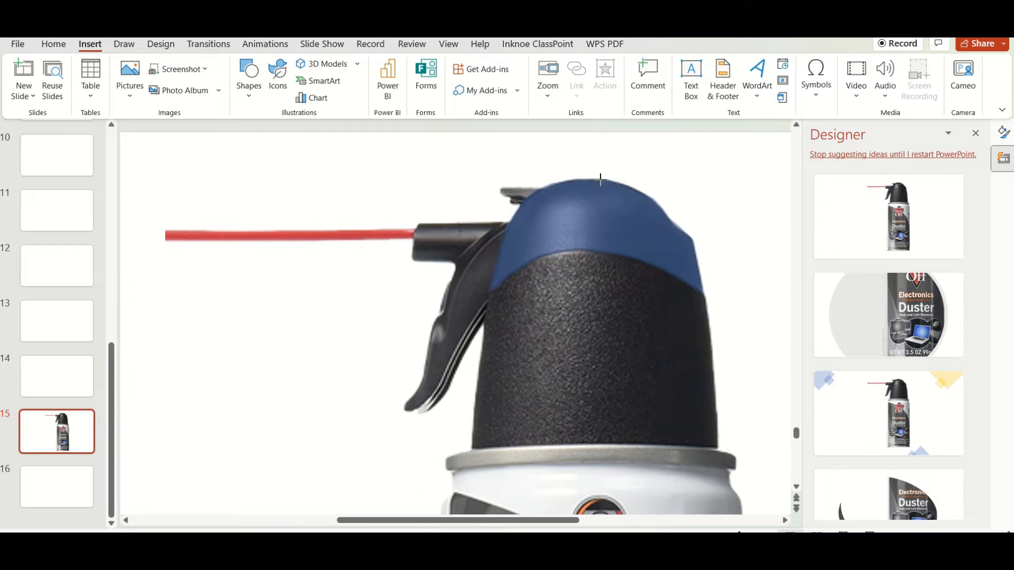
{"action": "left_click", "coordinate": [70, 70]}
{"action": "key", "text": "Escape"}
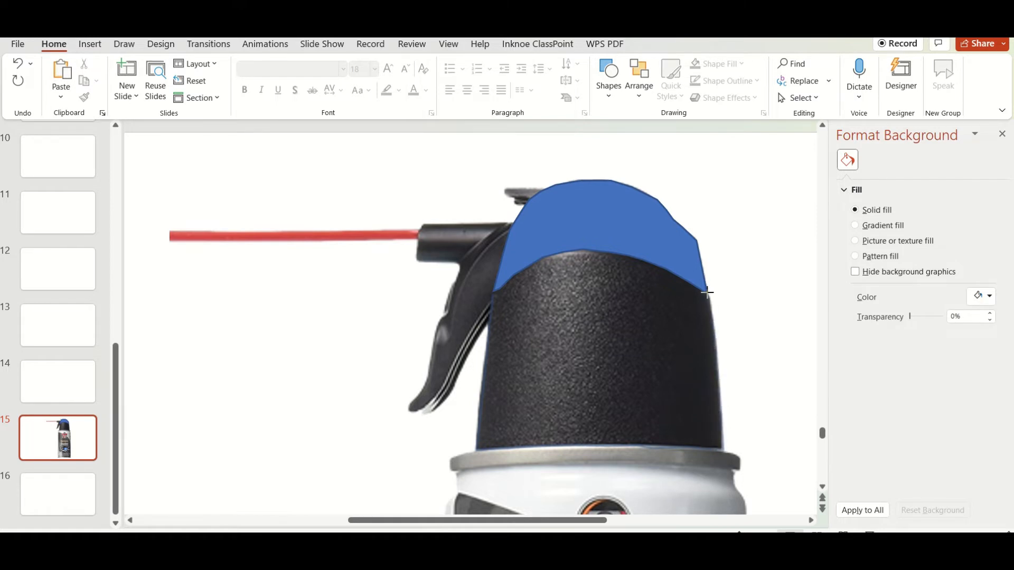
- Trace the textured lower part of the black cap, from beneath the dome to the metal rim, as a closed freeform shape
{"action": "left_click", "coordinate": [530, 243]}
{"action": "left_click", "coordinate": [494, 291]}
{"action": "right_click", "coordinate": [584, 212]}
{"action": "left_click", "coordinate": [645, 370]}
{"action": "left_click", "coordinate": [768, 459]}
- Trace the small tab beside the dome as a freeform about 1.04 by 0.39 cm and send it backward
{"action": "scroll", "coordinate": [587, 363], "scroll_direction": "down", "scroll_amount": 4}
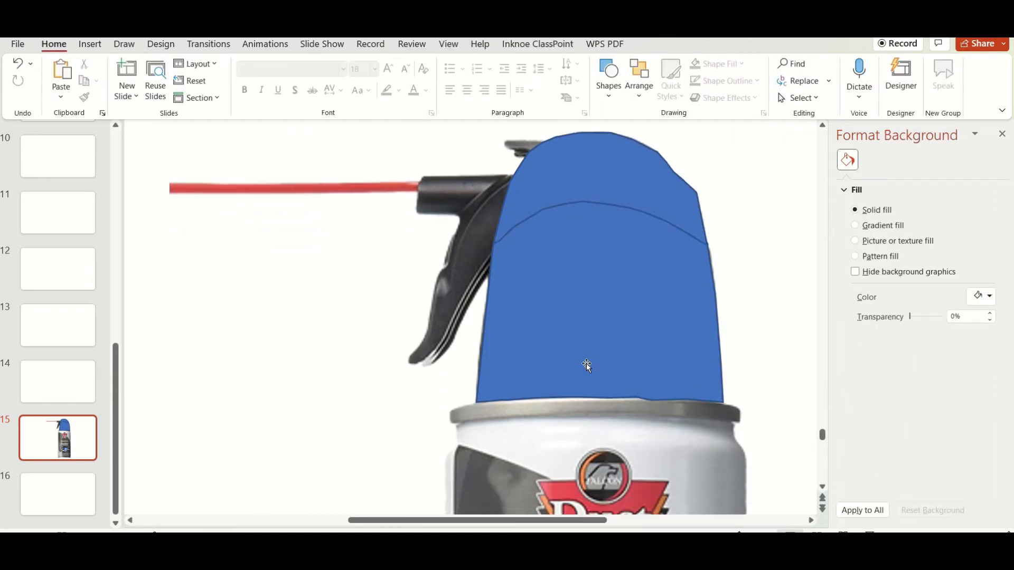
{"action": "left_click", "coordinate": [103, 46]}
{"action": "left_click", "coordinate": [249, 79]}
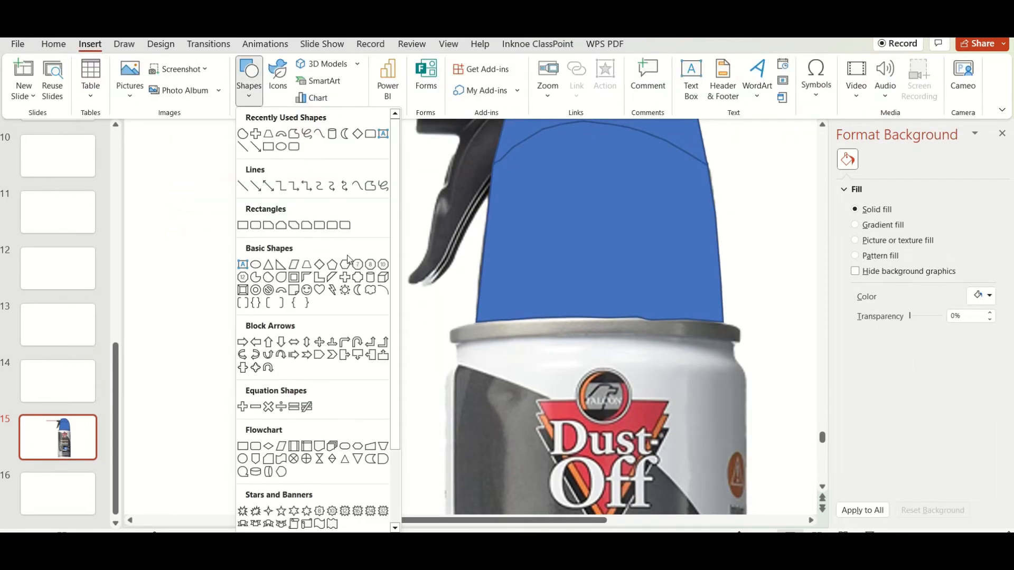
{"action": "left_click", "coordinate": [294, 134]}
{"action": "scroll", "coordinate": [550, 168], "scroll_direction": "up", "scroll_amount": 4}
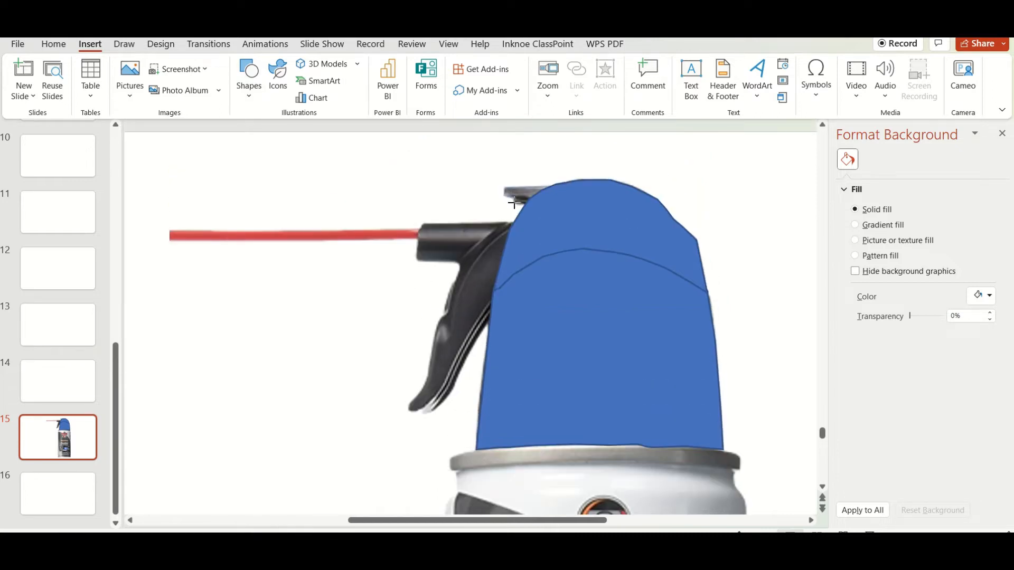
{"action": "left_click", "coordinate": [549, 187]}
{"action": "right_click", "coordinate": [542, 195]}
{"action": "left_click", "coordinate": [682, 82]}
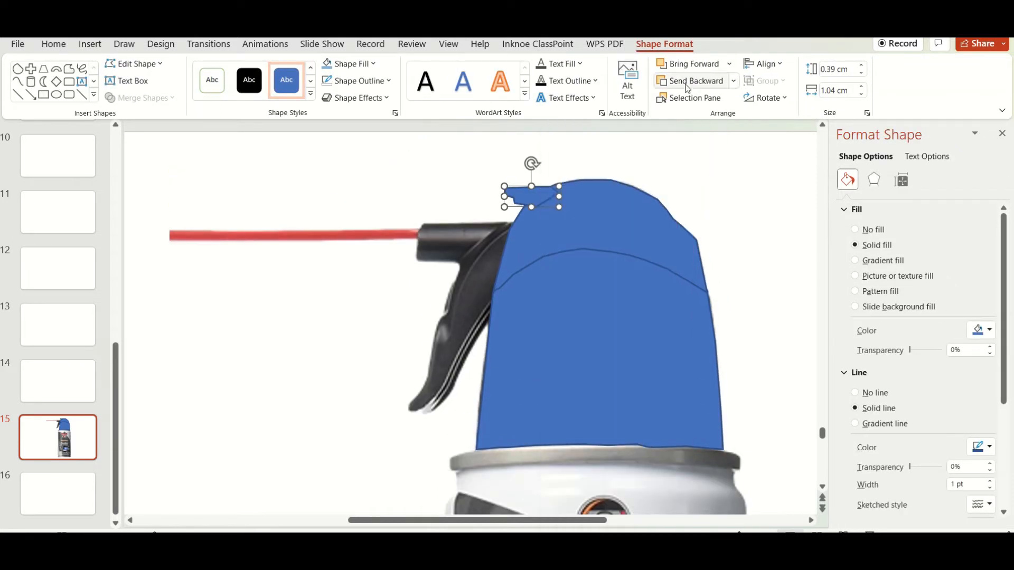
- Trace the black nozzle block and the curved trigger lever as closed freeforms, the lever about 3.7 cm high and 2.12 cm wide
{"action": "left_click", "coordinate": [510, 222]}
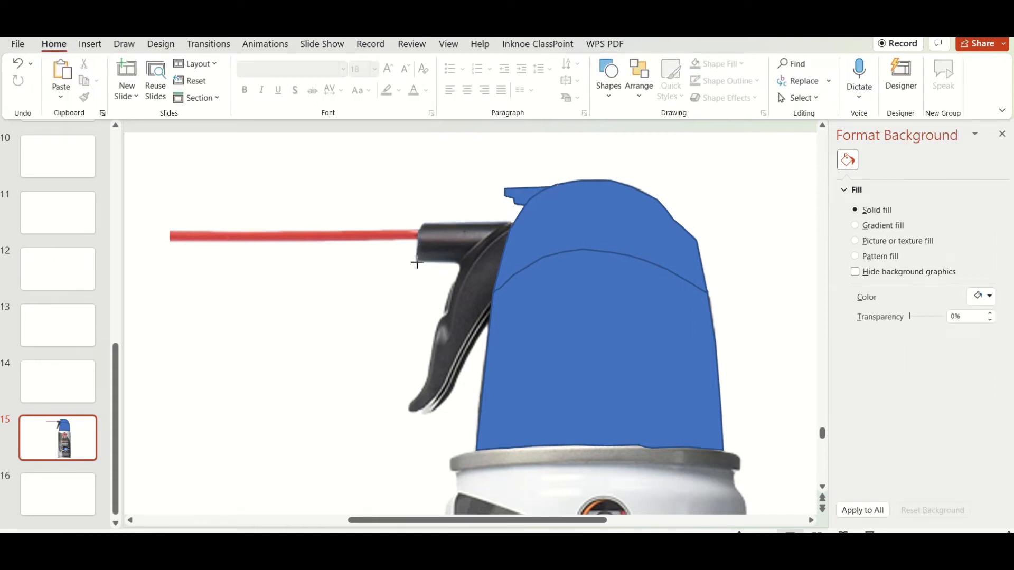
{"action": "left_click", "coordinate": [503, 225]}
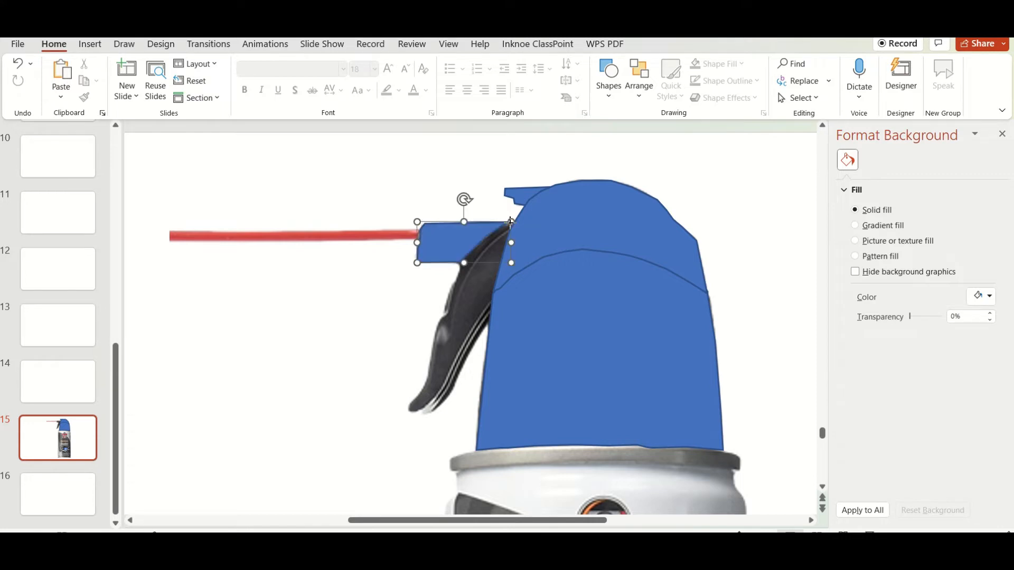
{"action": "left_click", "coordinate": [411, 413]}
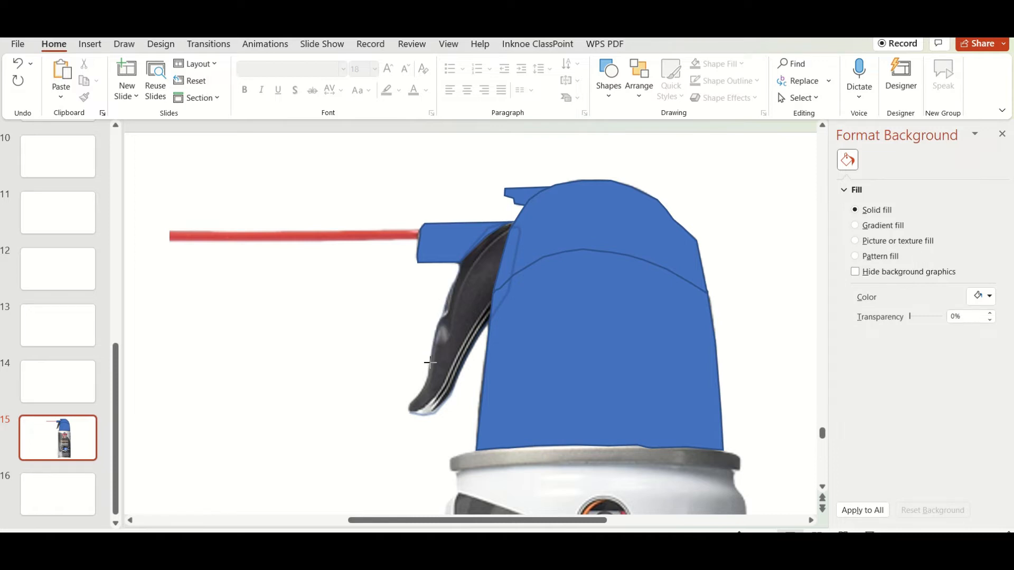
{"action": "left_click", "coordinate": [410, 402]}
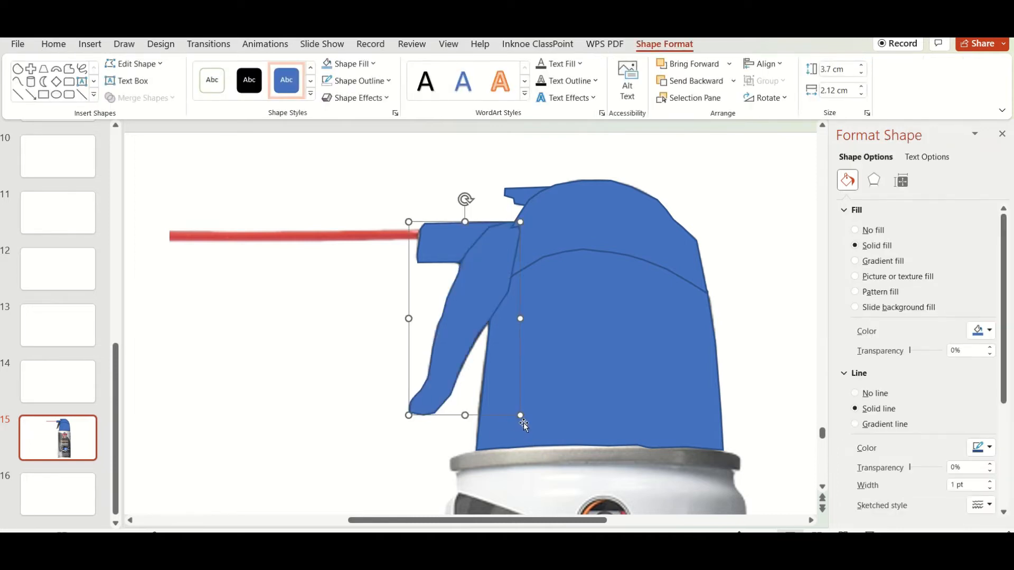
- Draw a thin rectangle about 5.07 by 0.18 cm over the red straw
{"action": "left_click", "coordinate": [43, 94]}
{"action": "left_click_drag", "start_coordinate": [169, 230], "coordinate": [434, 241]}
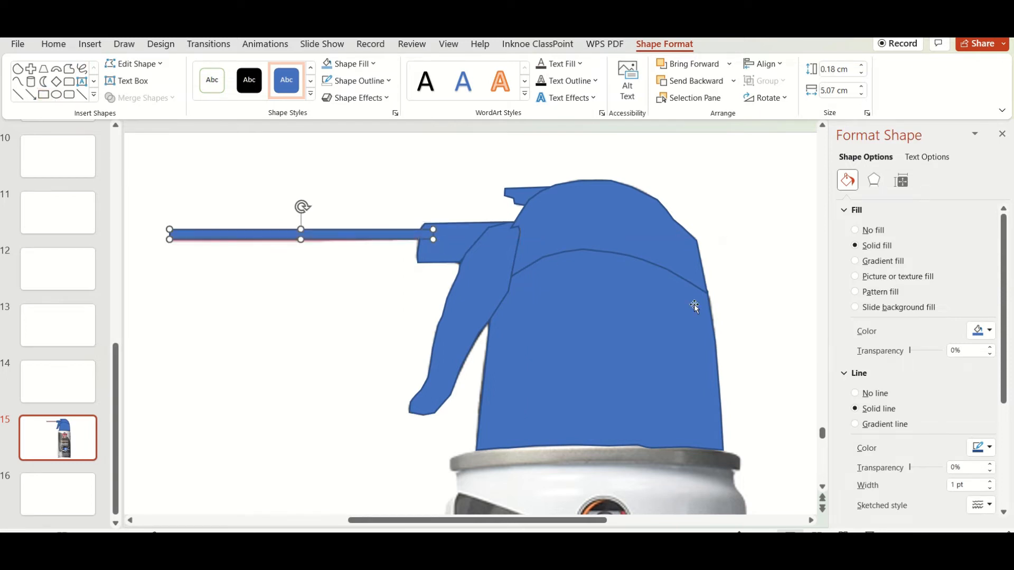
{"action": "key", "text": "Escape"}
- Trace the metal rim beneath the cap as a closed freeform about 5.59 cm wide and 0.5 cm high
{"action": "scroll", "coordinate": [665, 356], "scroll_direction": "down", "scroll_amount": 2}
{"action": "scroll", "coordinate": [665, 356], "scroll_direction": "down", "scroll_amount": 1}
{"action": "left_click", "coordinate": [90, 43]}
{"action": "left_click", "coordinate": [249, 80]}
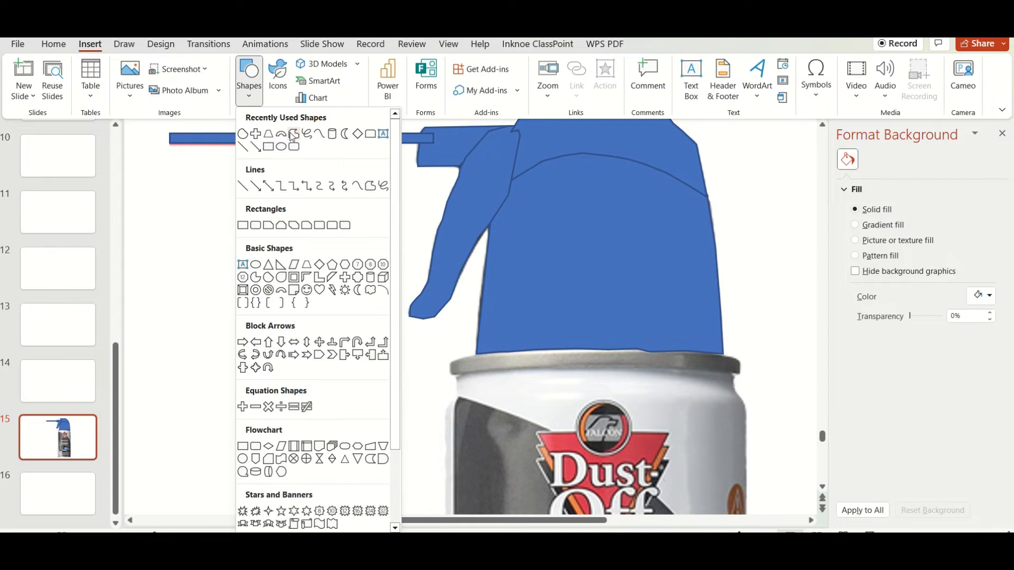
{"action": "left_click", "coordinate": [293, 135]}
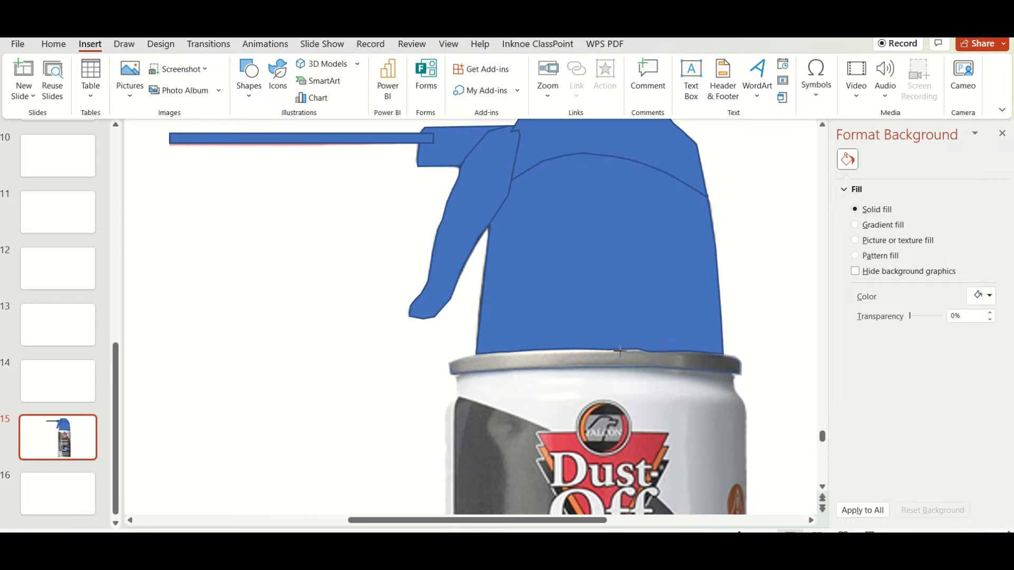
{"action": "left_click", "coordinate": [450, 363]}
- Trace the upper part of the can body as a closed freeform about 5.63 cm wide and 5.71 cm high
{"action": "scroll", "coordinate": [458, 350], "scroll_direction": "down", "scroll_amount": 2}
{"action": "scroll", "coordinate": [457, 350], "scroll_direction": "down", "scroll_amount": 3}
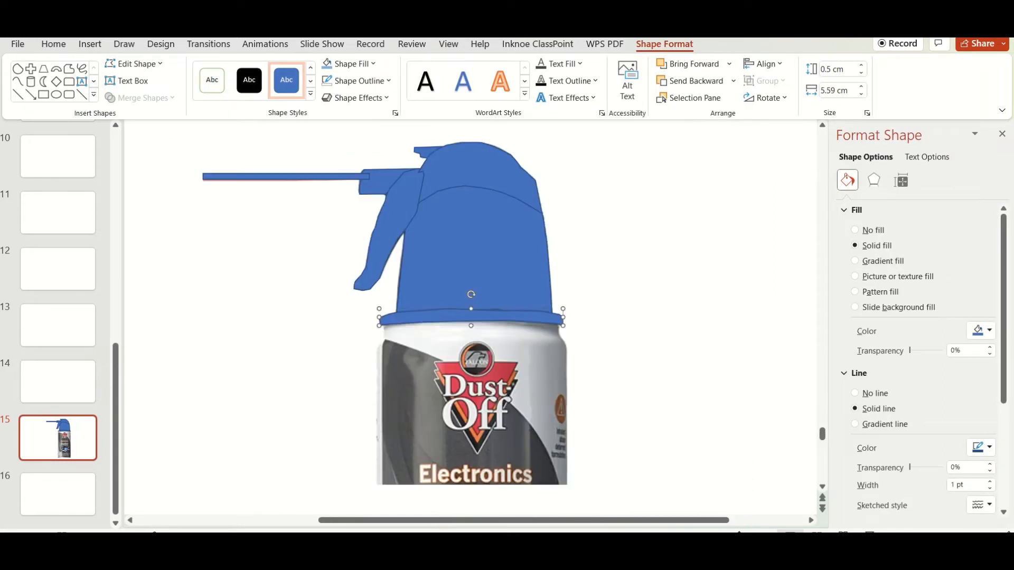
{"action": "left_click", "coordinate": [288, 342]}
{"action": "left_click", "coordinate": [91, 45]}
{"action": "left_click", "coordinate": [250, 80]}
{"action": "left_click", "coordinate": [370, 185]}
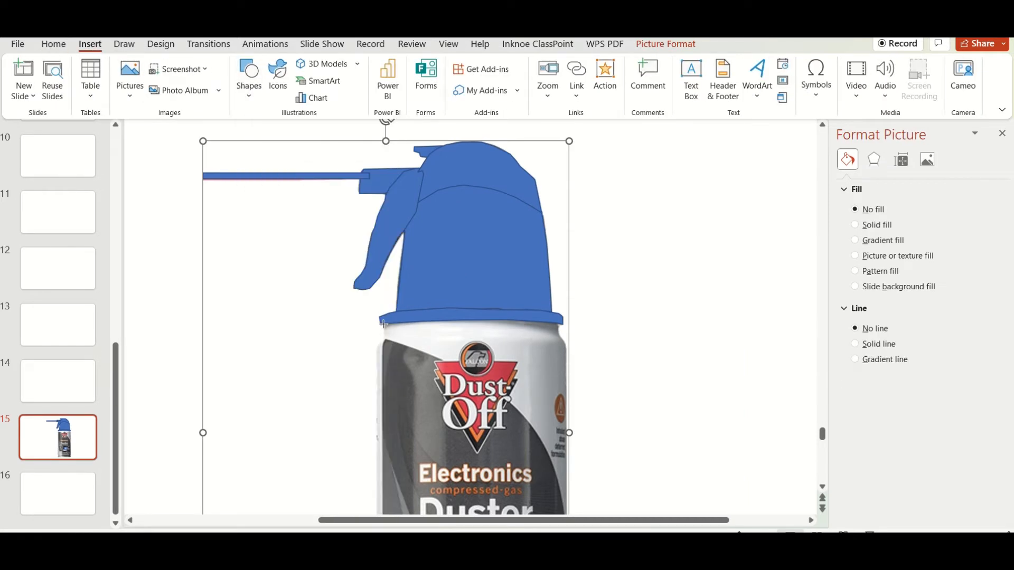
{"action": "key", "text": "Escape"}
{"action": "left_click", "coordinate": [381, 342]}
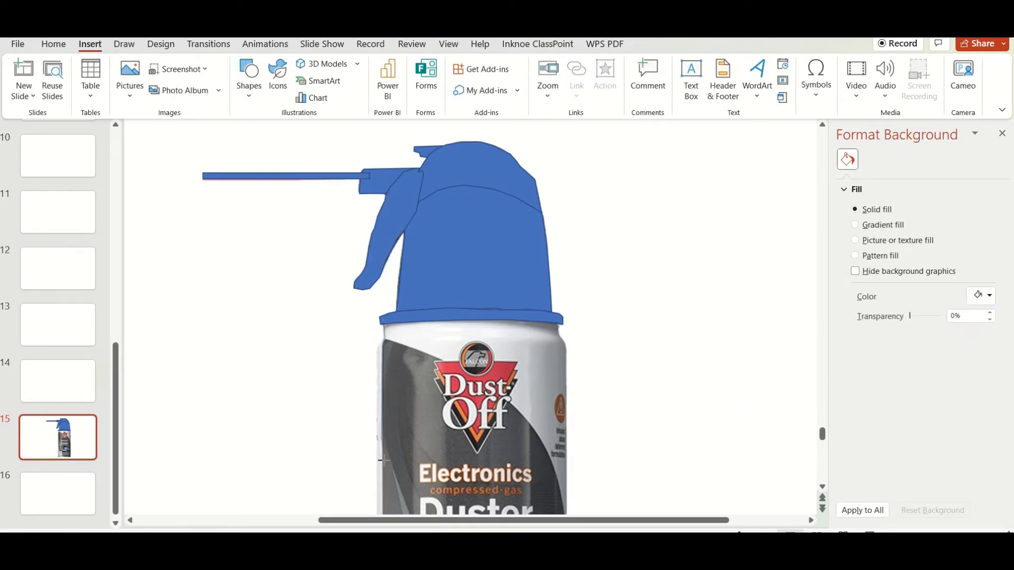
{"action": "left_click", "coordinate": [380, 505]}
{"action": "left_click", "coordinate": [567, 502]}
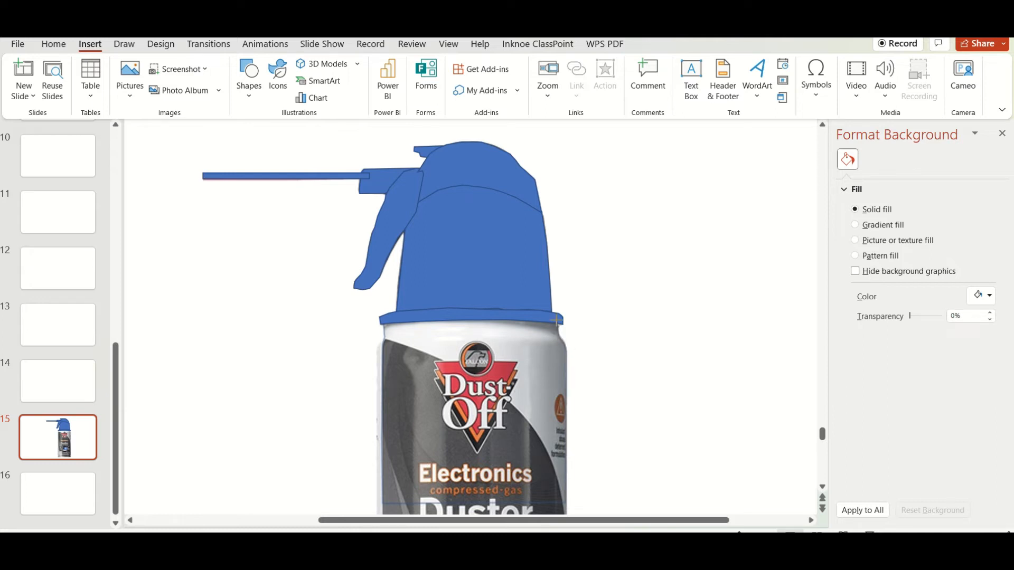
{"action": "left_click", "coordinate": [389, 317]}
- Trace the lower part of the can body down to the bottom rim as a closed freeform about 5.79 by 7.09 cm
{"action": "scroll", "coordinate": [438, 333], "scroll_direction": "down", "scroll_amount": 4}
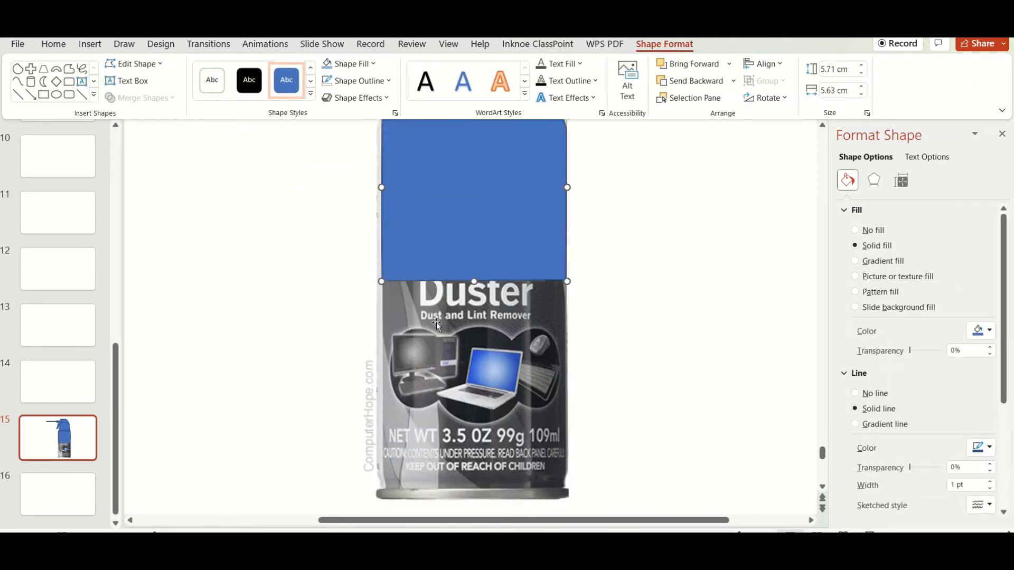
{"action": "key", "text": "Escape"}
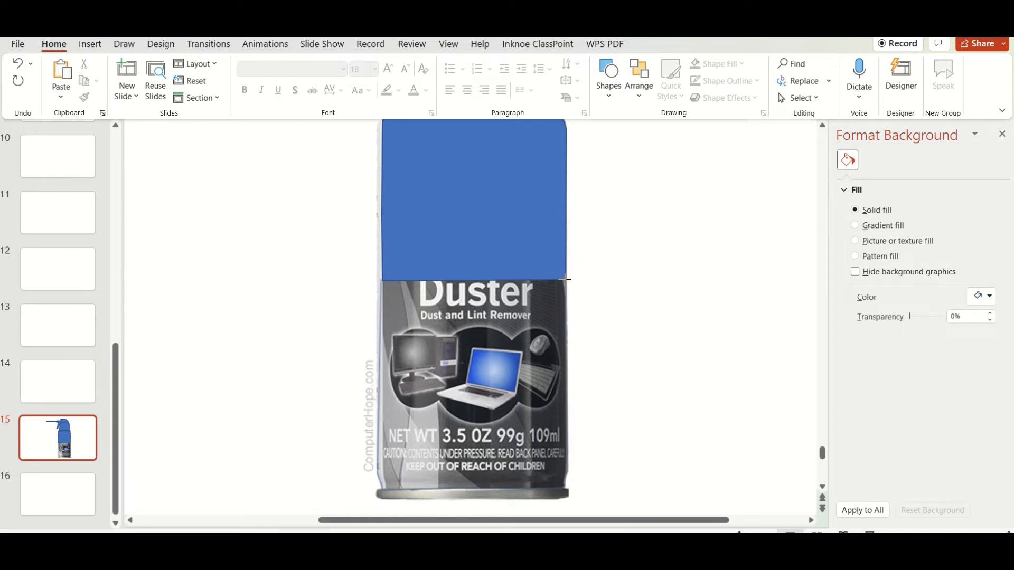
{"action": "left_click", "coordinate": [535, 258]}
{"action": "left_click", "coordinate": [377, 279]}
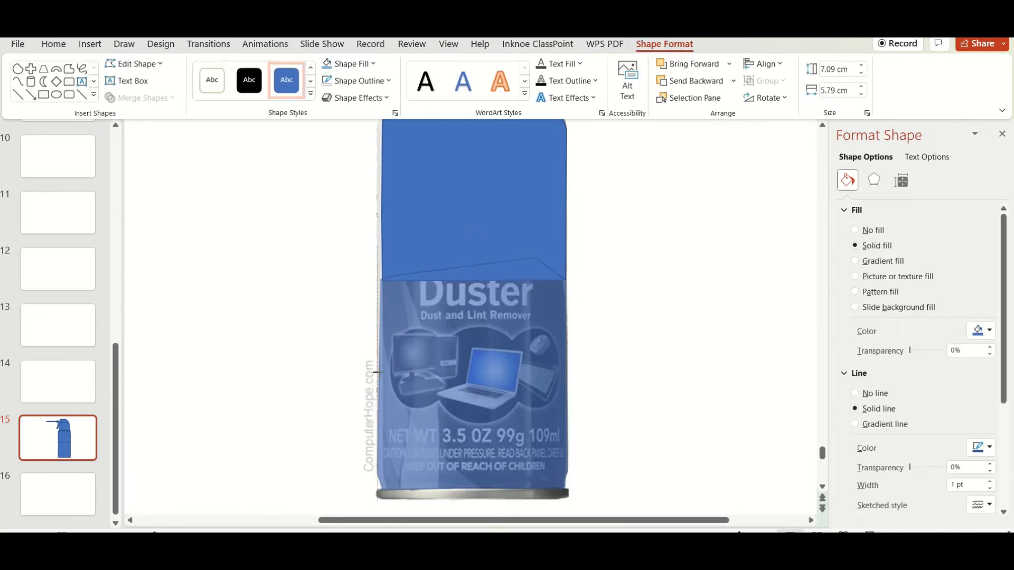
- Trace the metal rim at the base of the can as a closed freeform shape
{"action": "scroll", "coordinate": [405, 407], "scroll_direction": "down", "scroll_amount": 1}
{"action": "scroll", "coordinate": [454, 419], "scroll_direction": "up", "scroll_amount": 2}
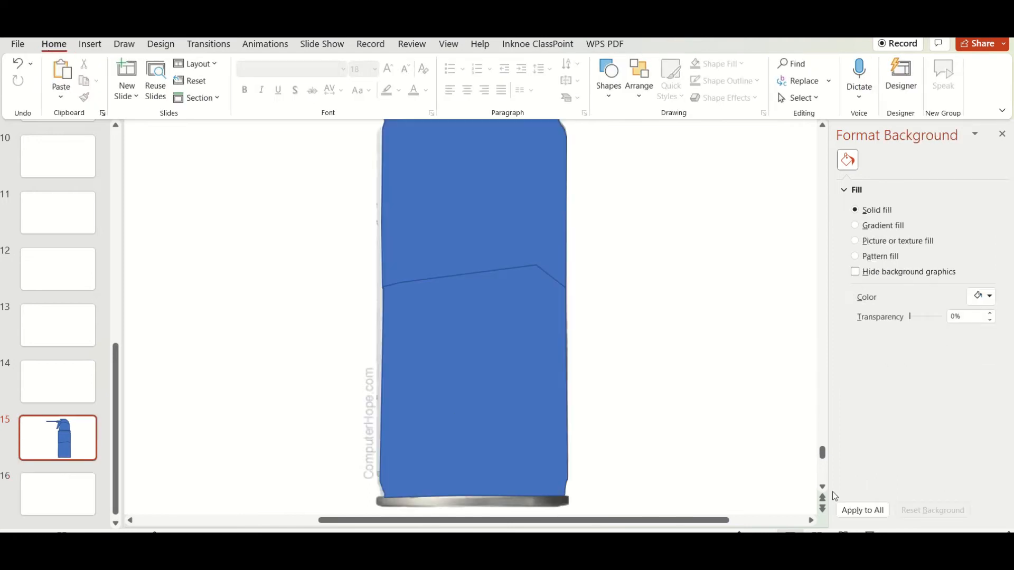
{"action": "left_click", "coordinate": [952, 538]}
{"action": "scroll", "coordinate": [445, 417], "scroll_direction": "down", "scroll_amount": 3}
{"action": "scroll", "coordinate": [445, 417], "scroll_direction": "up", "scroll_amount": 2}
{"action": "left_click", "coordinate": [307, 255]}
{"action": "scroll", "coordinate": [404, 324], "scroll_direction": "down", "scroll_amount": 4}
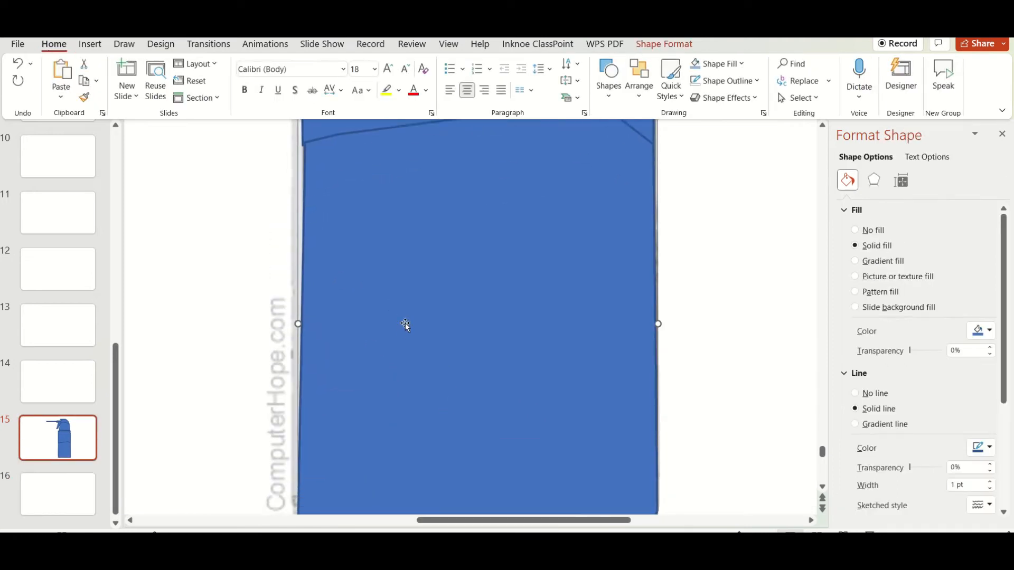
{"action": "scroll", "coordinate": [404, 325], "scroll_direction": "up", "scroll_amount": 1}
{"action": "left_click", "coordinate": [90, 45]}
{"action": "left_click", "coordinate": [249, 83]}
{"action": "left_click", "coordinate": [247, 136]}
{"action": "left_click", "coordinate": [297, 465]}
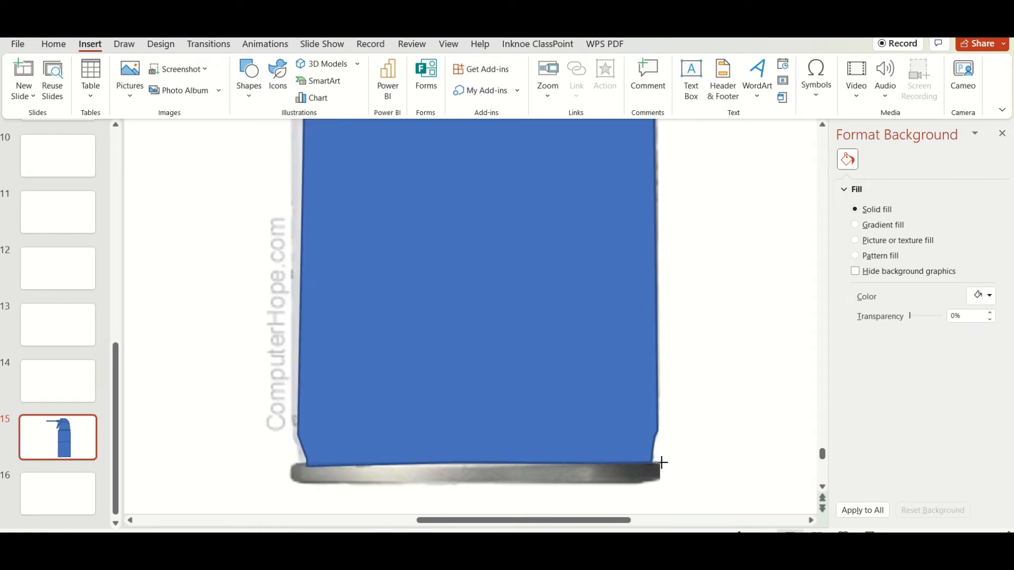
{"action": "left_click", "coordinate": [643, 481]}
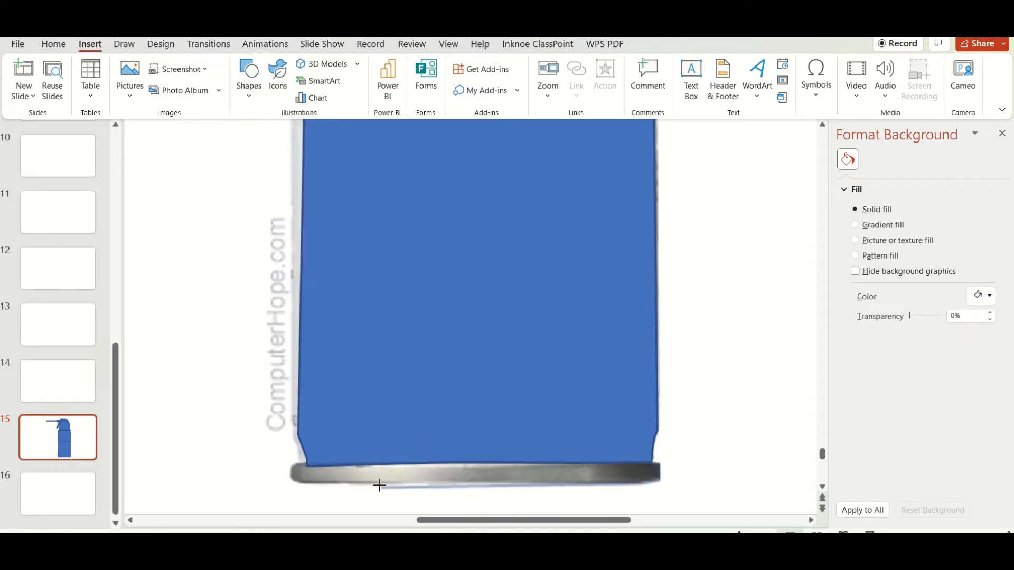
{"action": "left_click", "coordinate": [294, 466]}
- Move the reference photo out from behind the traced shapes so it sits beside them
{"action": "scroll", "coordinate": [475, 436], "scroll_direction": "down", "scroll_amount": 3}
{"action": "left_click", "coordinate": [453, 347]}
{"action": "left_click_drag", "start_coordinate": [453, 347], "coordinate": [303, 347]}
- Fill the lower cap shape with a dark colour sampled from the textured cap in the reference photo
{"action": "left_click", "coordinate": [925, 538]}
{"action": "scroll", "coordinate": [488, 365], "scroll_direction": "up", "scroll_amount": 3}
{"action": "scroll", "coordinate": [489, 366], "scroll_direction": "down", "scroll_amount": 1}
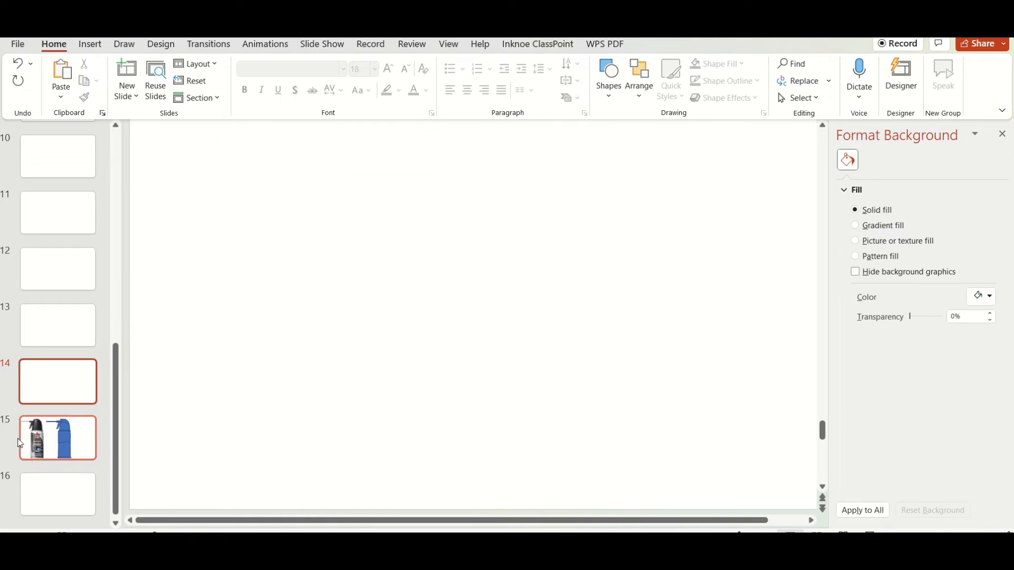
{"action": "left_click", "coordinate": [507, 220]}
{"action": "left_click", "coordinate": [348, 63]}
{"action": "left_click", "coordinate": [364, 285]}
{"action": "left_click", "coordinate": [312, 187]}
- Fill the dome shape with a dark grey sampled from the dome in the reference photo
{"action": "left_click", "coordinate": [349, 63]}
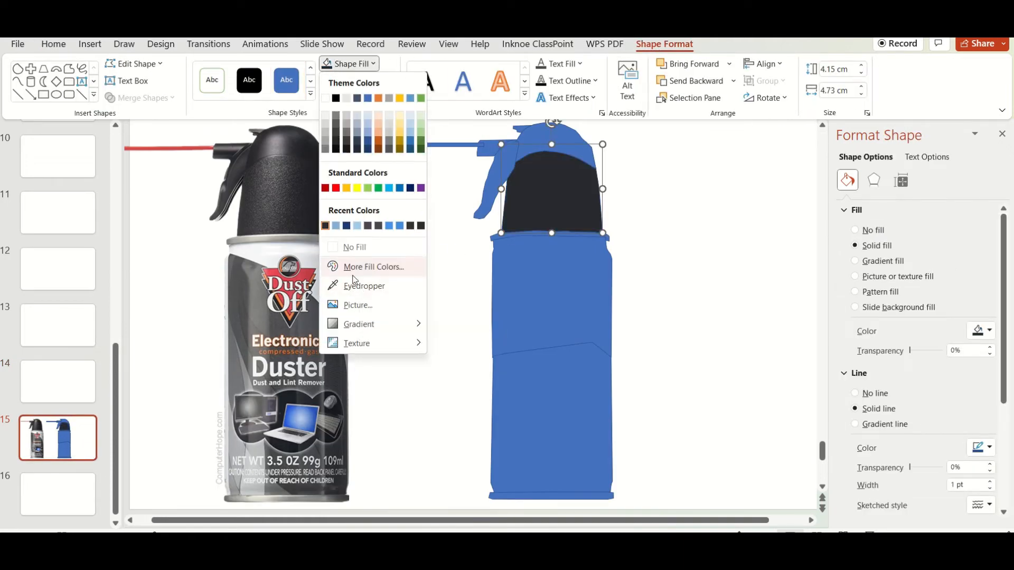
{"action": "left_click", "coordinate": [560, 139]}
{"action": "left_click", "coordinate": [348, 64]}
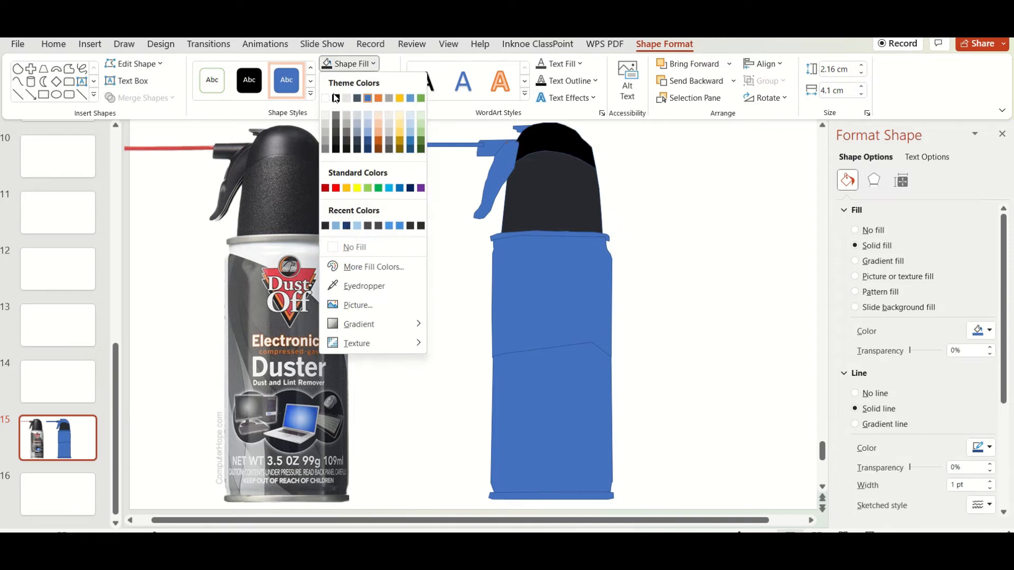
{"action": "left_click", "coordinate": [364, 285]}
{"action": "left_click", "coordinate": [288, 146]}
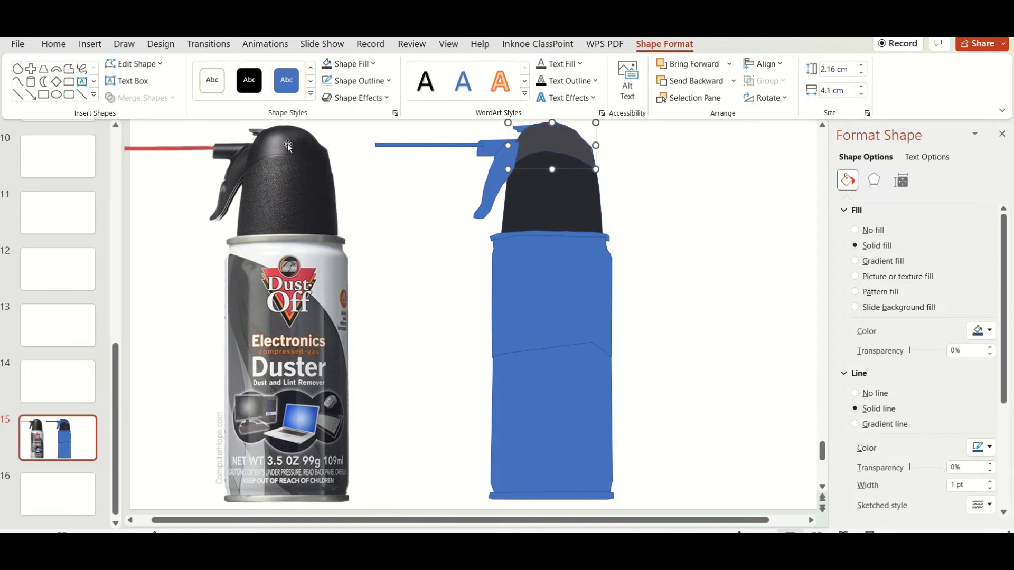
- Switch the lower cap shape to a dotted pattern fill using dark grey colours
{"action": "left_click", "coordinate": [590, 188]}
{"action": "left_click", "coordinate": [866, 292]}
{"action": "left_click", "coordinate": [981, 362]}
{"action": "left_click", "coordinate": [980, 345]}
{"action": "scroll", "coordinate": [988, 401], "scroll_direction": "down", "scroll_amount": 3}
{"action": "left_click", "coordinate": [991, 411]}
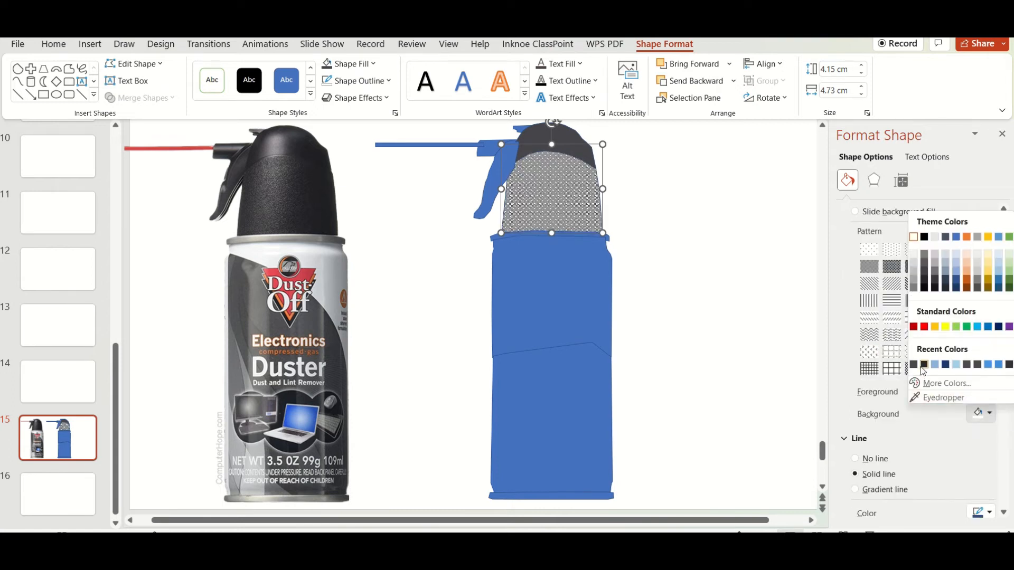
{"action": "left_click", "coordinate": [924, 365]}
{"action": "left_click", "coordinate": [990, 414]}
{"action": "left_click", "coordinate": [924, 263]}
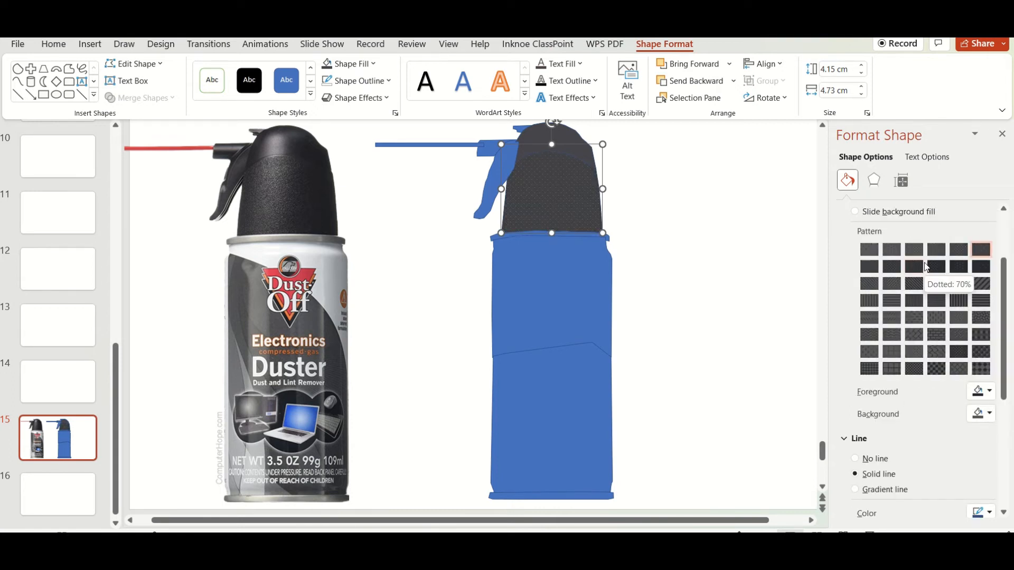
- Try several denser patterns on the lower cap and settle on the first, sparsest dotted pattern
{"action": "left_click", "coordinate": [981, 267]}
{"action": "left_click", "coordinate": [982, 285]}
{"action": "left_click", "coordinate": [981, 335]}
{"action": "left_click", "coordinate": [868, 249]}
- Set the dotted pattern's background to black and try grey theme shades for its foreground
{"action": "left_click", "coordinate": [990, 414]}
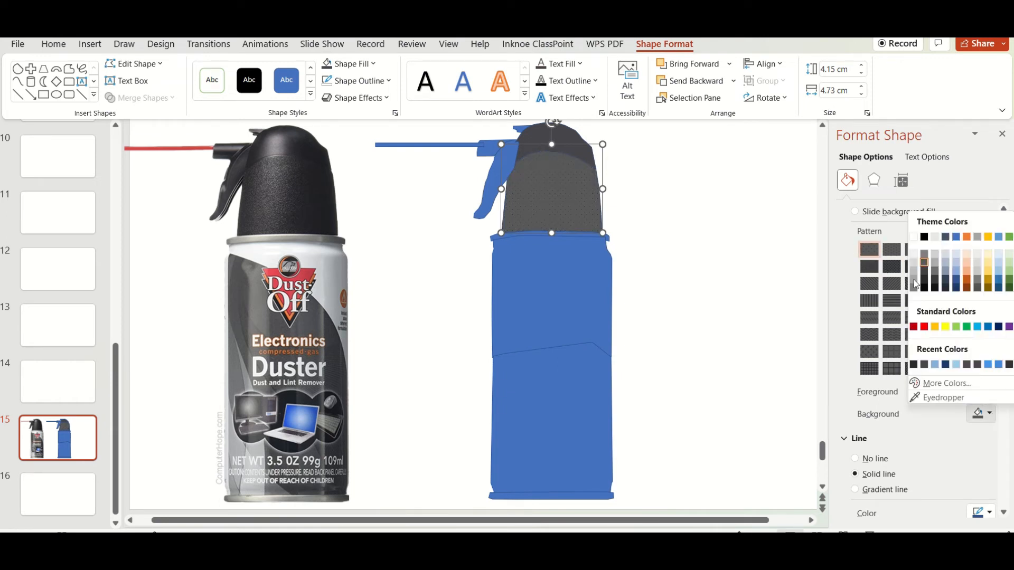
{"action": "left_click", "coordinate": [928, 243]}
{"action": "left_click", "coordinate": [984, 391]}
{"action": "left_click", "coordinate": [935, 258]}
{"action": "left_click", "coordinate": [996, 393]}
{"action": "left_click", "coordinate": [936, 243]}
{"action": "left_click", "coordinate": [977, 392]}
{"action": "left_click", "coordinate": [935, 264]}
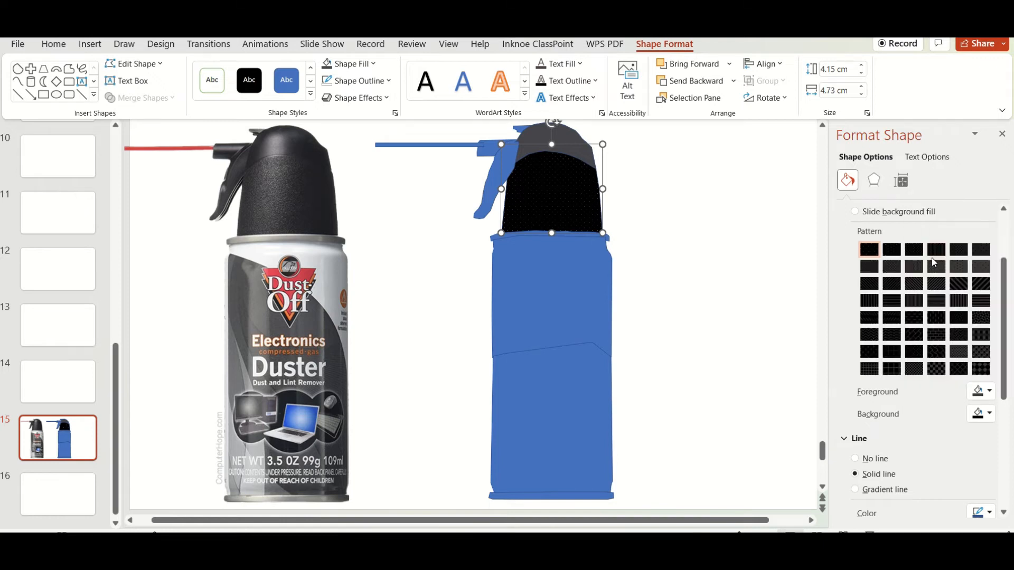
- Change the foreground of the lower cap's dot pattern to a lighter grey theme shade
{"action": "scroll", "coordinate": [552, 264], "scroll_direction": "up", "scroll_amount": 5}
{"action": "left_click", "coordinate": [983, 391]}
{"action": "left_click", "coordinate": [939, 257]}
{"action": "scroll", "coordinate": [552, 264], "scroll_direction": "down", "scroll_amount": 5}
{"action": "left_click", "coordinate": [356, 80]}
{"action": "left_click", "coordinate": [372, 263]}
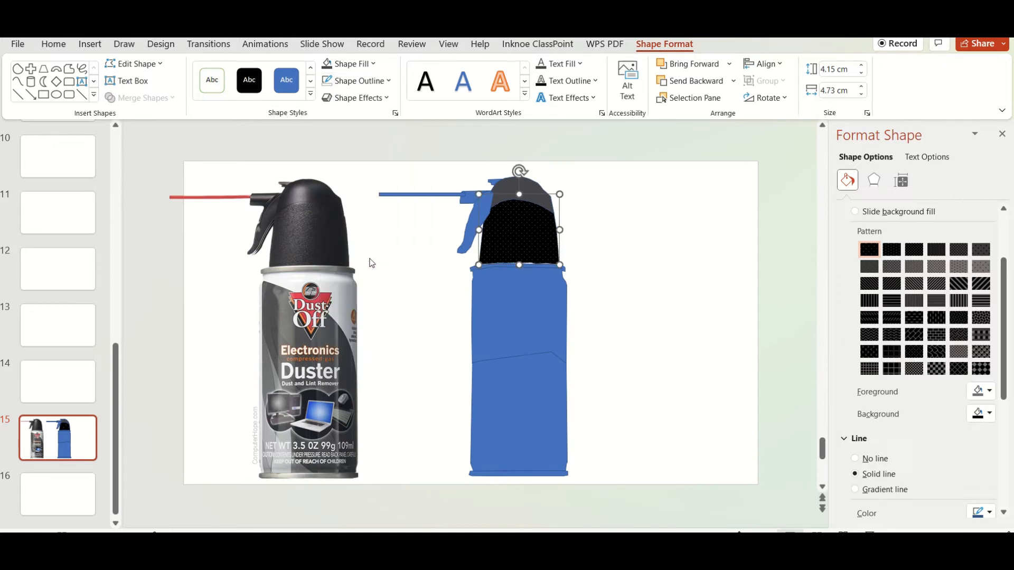
- Fill the dome shape with the darkest shade of the light grey theme colour and recolour its outline
{"action": "left_click", "coordinate": [532, 185]}
{"action": "left_click", "coordinate": [362, 63]}
{"action": "left_click", "coordinate": [346, 152]}
{"action": "left_click", "coordinate": [327, 81]}
{"action": "left_click", "coordinate": [426, 227]}
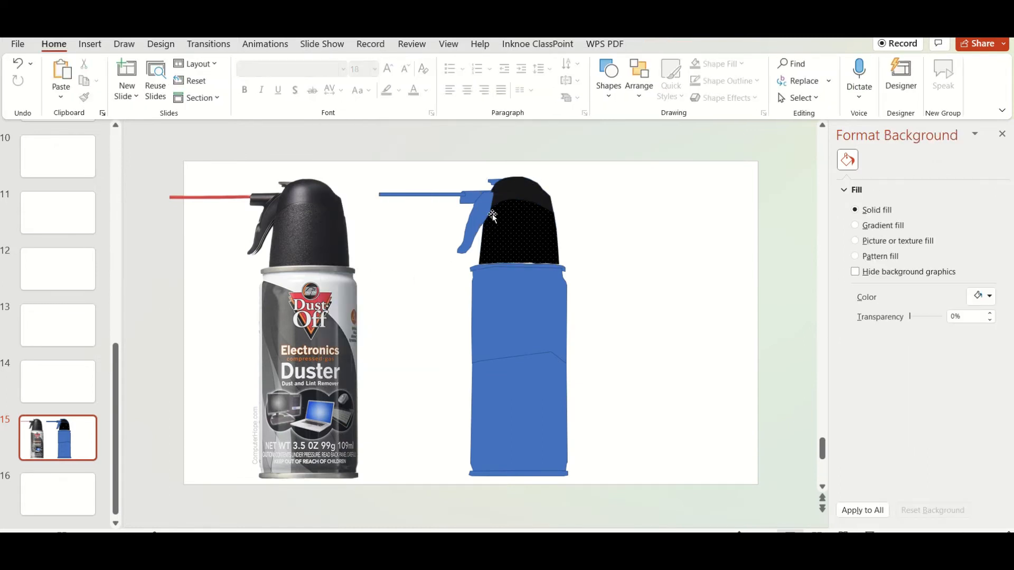
- Fill the trigger lever shape with black
{"action": "left_click", "coordinate": [472, 222]}
{"action": "left_click", "coordinate": [665, 44]}
{"action": "left_click", "coordinate": [349, 63]}
{"action": "left_click", "coordinate": [339, 99]}
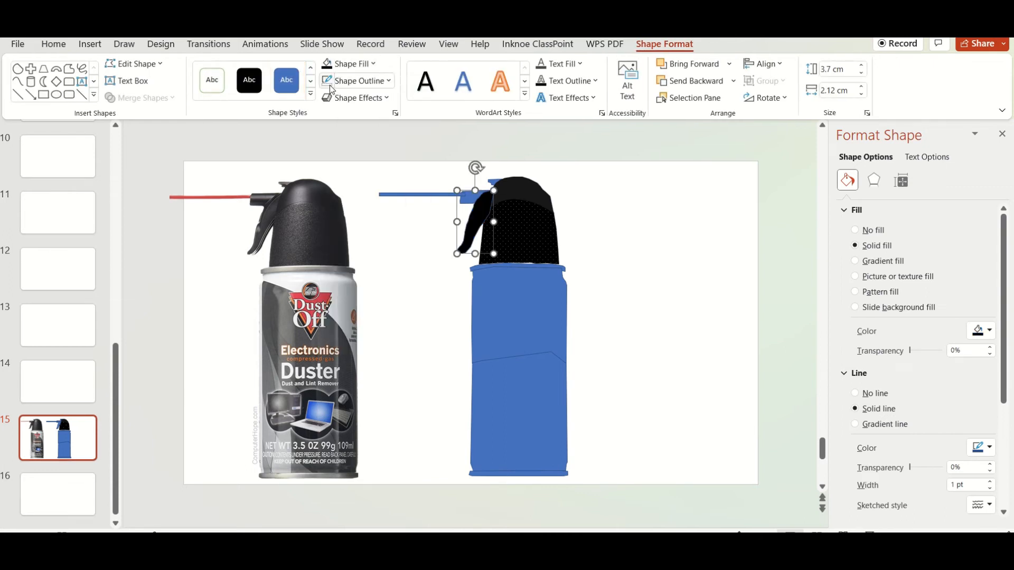
- Recolour the trigger lever's outline and fill the nozzle block beside it with black
{"action": "left_click", "coordinate": [330, 86]}
{"action": "left_click", "coordinate": [427, 227]}
{"action": "left_click", "coordinate": [470, 199]}
{"action": "left_click", "coordinate": [650, 47]}
{"action": "left_click", "coordinate": [351, 65]}
{"action": "left_click", "coordinate": [340, 99]}
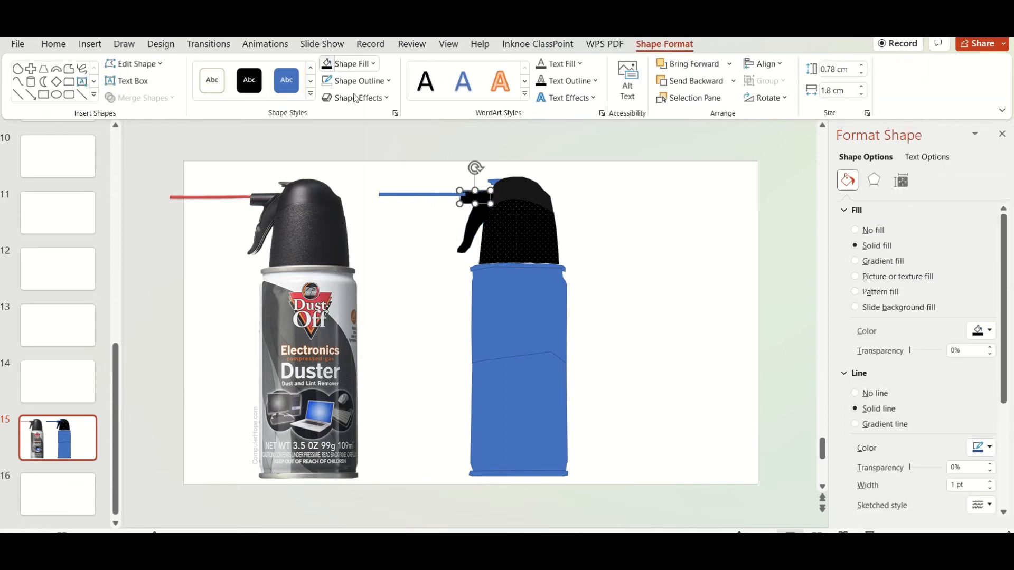
- Fill the straw shape with the red sampled from the photographed straw using the Eyedropper
{"action": "left_click", "coordinate": [425, 194]}
{"action": "left_click", "coordinate": [350, 63]}
{"action": "left_click", "coordinate": [373, 294]}
{"action": "left_click", "coordinate": [234, 194]}
- Fill the can's upper rim shape with the grey sampled from the photographed can's upper rim
{"action": "left_click", "coordinate": [502, 264]}
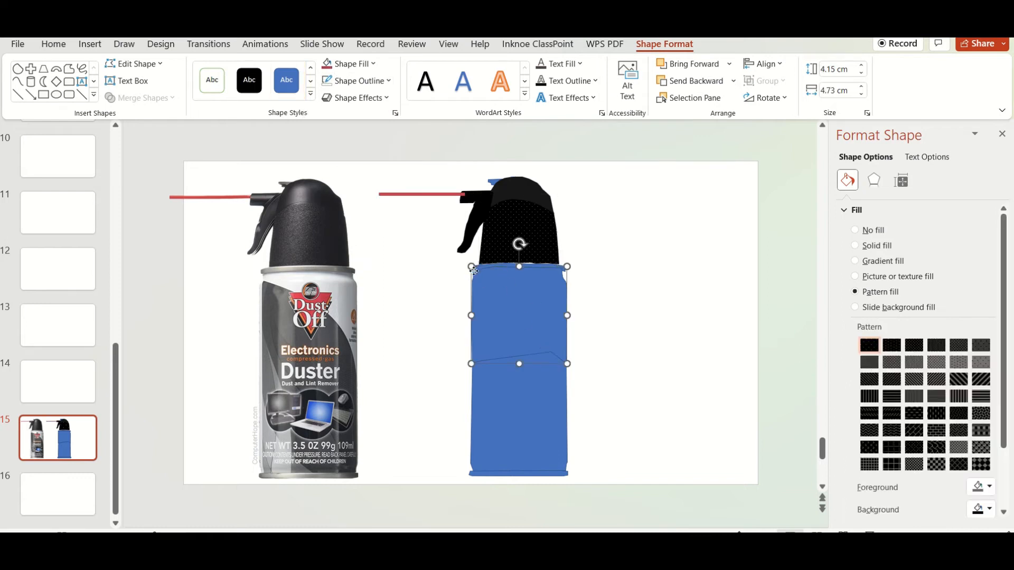
{"action": "left_click", "coordinate": [474, 271]}
{"action": "left_click", "coordinate": [481, 267]}
{"action": "left_click", "coordinate": [357, 65]}
{"action": "left_click", "coordinate": [351, 294]}
{"action": "left_click", "coordinate": [315, 265]}
- Remove the outlines of the two can body halves and merge them into one shape with Union
{"action": "left_click", "coordinate": [530, 331]}
{"action": "left_click", "coordinate": [534, 369], "text": "shift"}
{"action": "left_click", "coordinate": [357, 81]}
{"action": "left_click", "coordinate": [362, 263]}
{"action": "left_click", "coordinate": [139, 99]}
{"action": "left_click", "coordinate": [132, 116]}
- Fill the merged can body with a light grey sampled from the photographed can
{"action": "left_click", "coordinate": [604, 360]}
{"action": "scroll", "coordinate": [605, 360], "scroll_direction": "down", "scroll_amount": 1}
{"action": "scroll", "coordinate": [606, 364], "scroll_direction": "up", "scroll_amount": 1}
{"action": "left_click", "coordinate": [524, 359]}
{"action": "left_click", "coordinate": [665, 44]}
{"action": "left_click", "coordinate": [349, 63]}
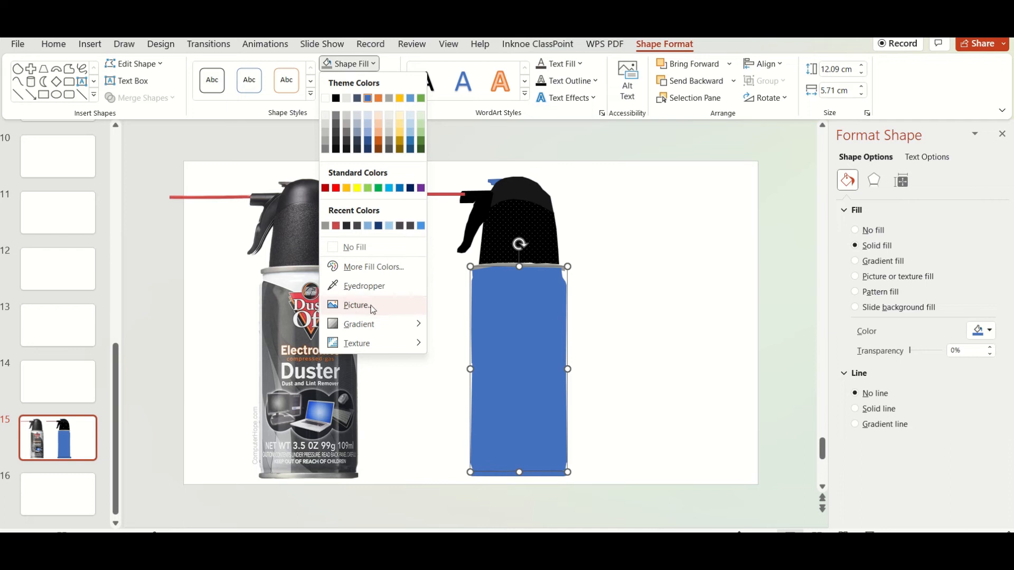
{"action": "left_click", "coordinate": [365, 286]}
{"action": "left_click", "coordinate": [360, 277]}
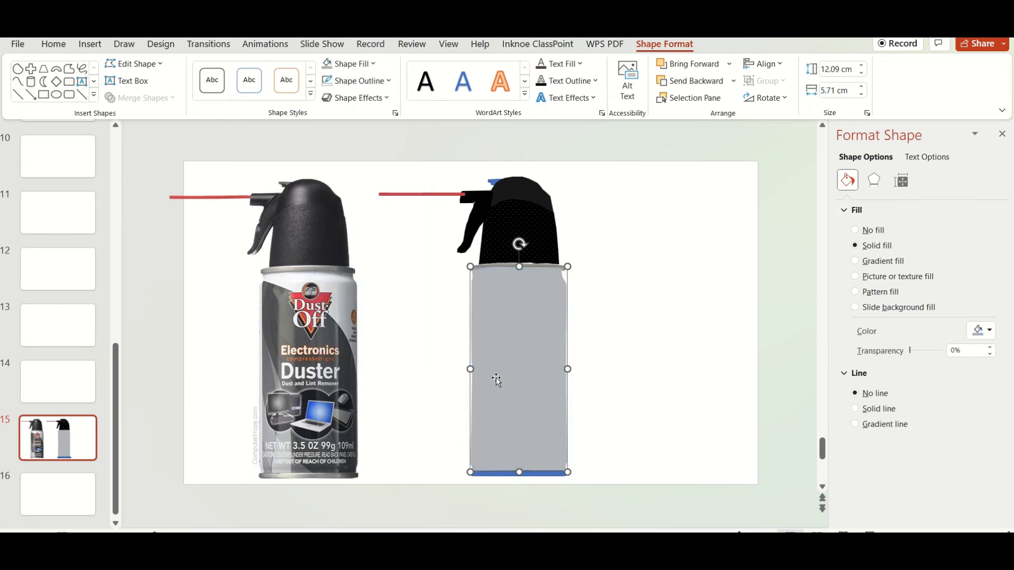
- Fill the can's bottom rim with grey sampled from the photographed bottom rim and remove its outline
{"action": "left_click", "coordinate": [530, 473]}
{"action": "left_click", "coordinate": [349, 63]}
{"action": "left_click", "coordinate": [365, 286]}
{"action": "left_click", "coordinate": [326, 473]}
{"action": "left_click", "coordinate": [363, 81]}
{"action": "left_click", "coordinate": [367, 268]}
{"action": "left_click", "coordinate": [620, 296]}
- Fill the small tab behind the dome with the dark colour sampled from the same part in the photo
{"action": "left_click", "coordinate": [493, 182]}
{"action": "left_click", "coordinate": [637, 46]}
{"action": "left_click", "coordinate": [351, 63]}
{"action": "left_click", "coordinate": [365, 285]}
{"action": "left_click", "coordinate": [288, 185]}
{"action": "left_click", "coordinate": [586, 314]}
- Adjust the stacking order where the can's upper rim meets the lower edge of the cap
{"action": "left_click", "coordinate": [526, 263]}
{"action": "right_click", "coordinate": [526, 263]}
{"action": "left_click", "coordinate": [579, 351]}
{"action": "left_click", "coordinate": [595, 331]}
{"action": "left_click", "coordinate": [531, 250]}
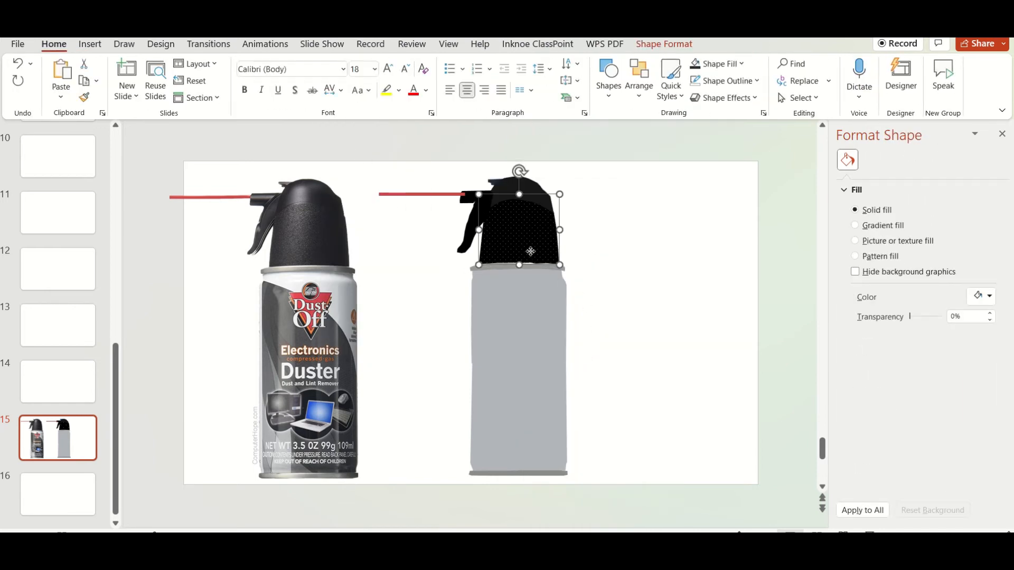
{"action": "left_click", "coordinate": [584, 264]}
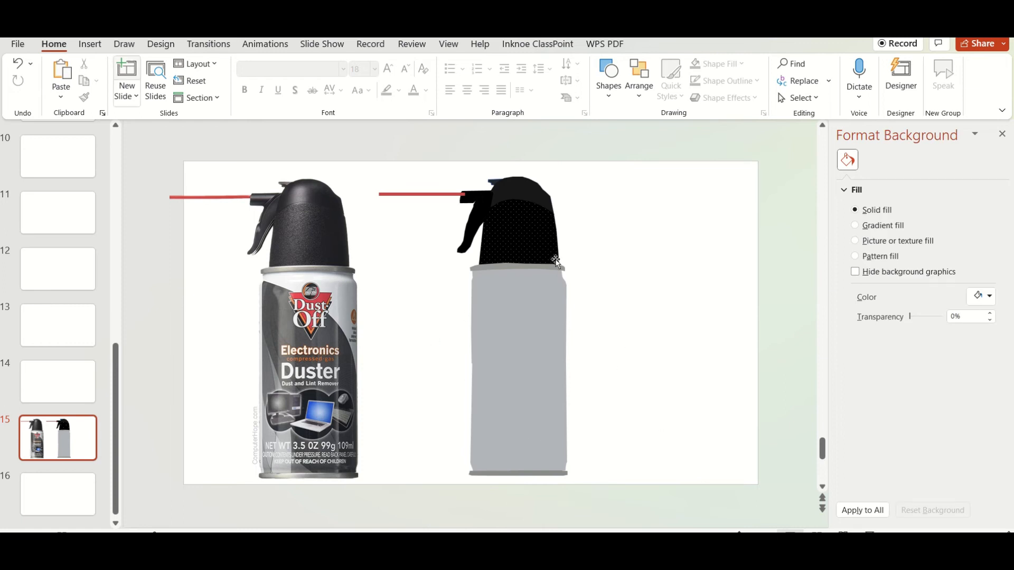
- Trace the photo label's dark curved panel as a freeform about 5.6 by 11.3 cm and place it on the can body
{"action": "scroll", "coordinate": [505, 211], "scroll_direction": "up", "scroll_amount": 2}
{"action": "left_click", "coordinate": [90, 44]}
{"action": "left_click", "coordinate": [248, 79]}
{"action": "left_click", "coordinate": [289, 144]}
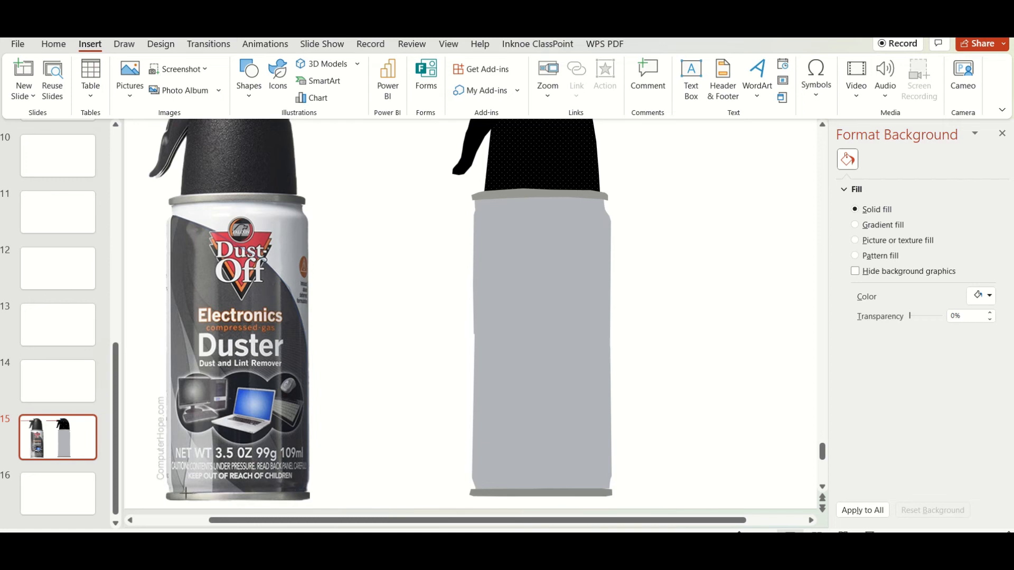
{"action": "left_click", "coordinate": [172, 215]}
{"action": "mouse_move", "coordinate": [219, 312]}
{"action": "left_mouse_down"}
{"action": "mouse_move", "coordinate": [521, 297]}
{"action": "mouse_move", "coordinate": [522, 312]}
{"action": "left_mouse_up"}
- Apply a dark-variation diagonal linear gradient to the curved panel and open its detailed gradient settings
{"action": "left_click", "coordinate": [373, 64]}
{"action": "mouse_move", "coordinate": [391, 323]}
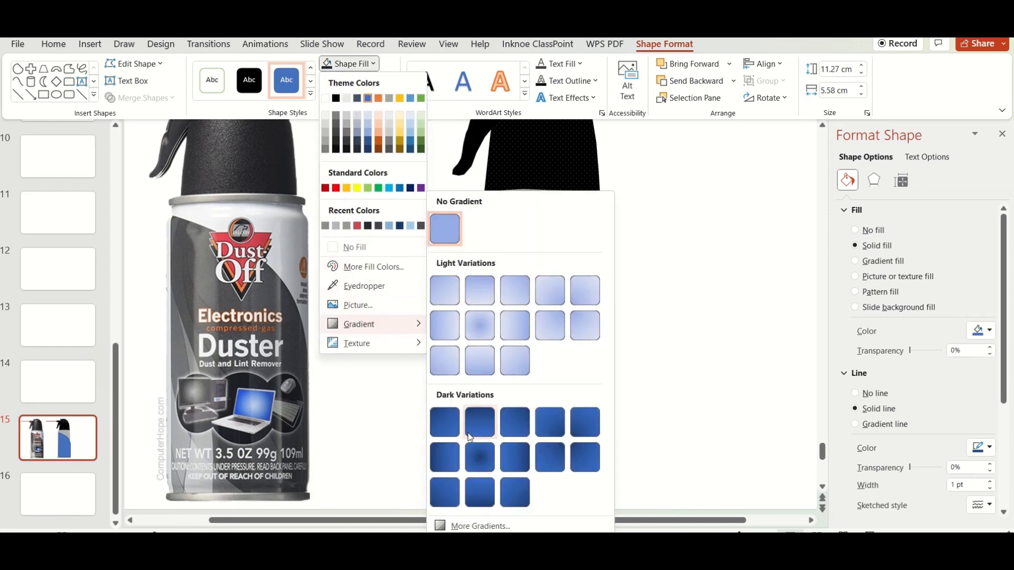
{"action": "left_click", "coordinate": [445, 424]}
{"action": "left_click", "coordinate": [373, 64]}
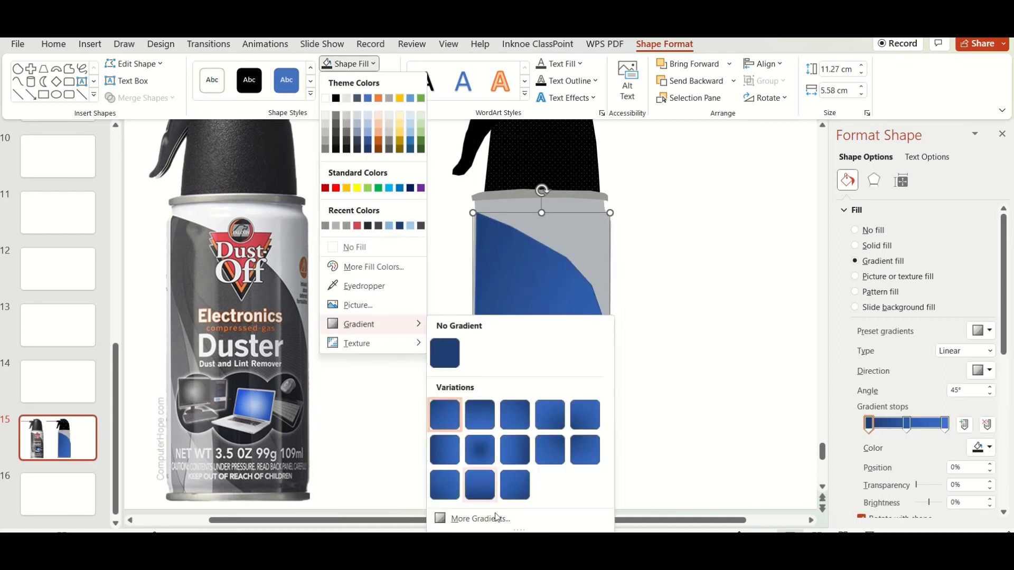
{"action": "left_click", "coordinate": [492, 519]}
- Colour the panel's first gradient stop grey, the middle stop black and the last stop a dark shade
{"action": "left_click", "coordinate": [981, 447]}
{"action": "left_click", "coordinate": [916, 398]}
{"action": "left_click", "coordinate": [907, 424]}
{"action": "left_click", "coordinate": [981, 448]}
{"action": "left_click", "coordinate": [937, 324]}
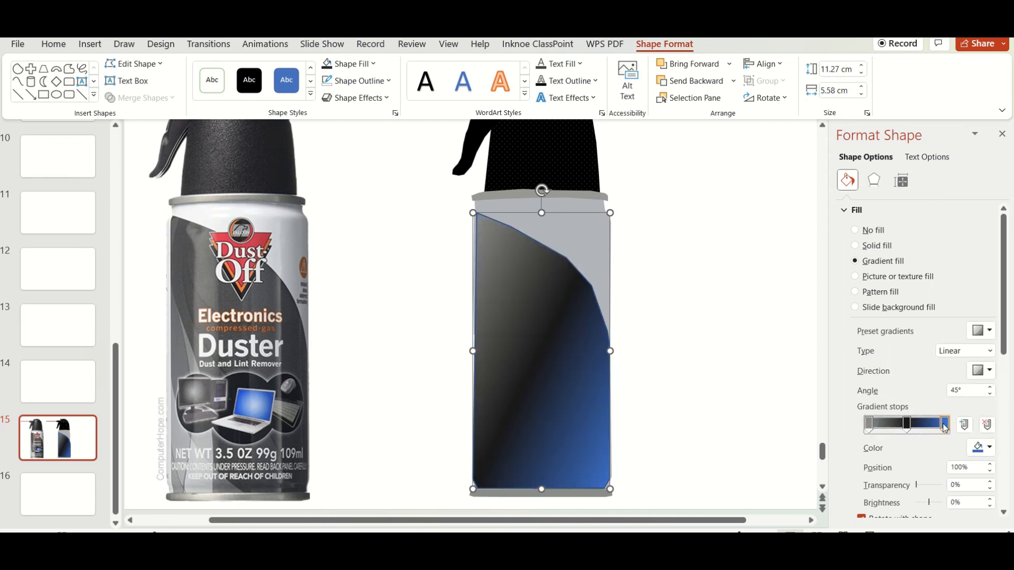
{"action": "left_click", "coordinate": [945, 425]}
{"action": "left_click", "coordinate": [981, 448]}
{"action": "left_click", "coordinate": [935, 306]}
- Reposition the panel's gradient stops so that grey covers most of the shape, with one stop at 34%
{"action": "mouse_move", "coordinate": [906, 425]}
{"action": "left_mouse_down"}
{"action": "mouse_move", "coordinate": [856, 430]}
{"action": "mouse_move", "coordinate": [888, 429]}
{"action": "left_mouse_up"}
{"action": "left_click_drag", "start_coordinate": [870, 425], "coordinate": [911, 430]}
{"action": "left_click_drag", "start_coordinate": [888, 426], "coordinate": [920, 431]}
{"action": "left_click_drag", "start_coordinate": [875, 426], "coordinate": [946, 429]}
{"action": "left_click_drag", "start_coordinate": [903, 426], "coordinate": [895, 429]}
- Run the panel's gradient horizontally at 0° with the first stop at 11%, and remove the panel's outline
{"action": "left_click", "coordinate": [989, 332]}
{"action": "left_click", "coordinate": [989, 333]}
{"action": "left_click", "coordinate": [981, 370]}
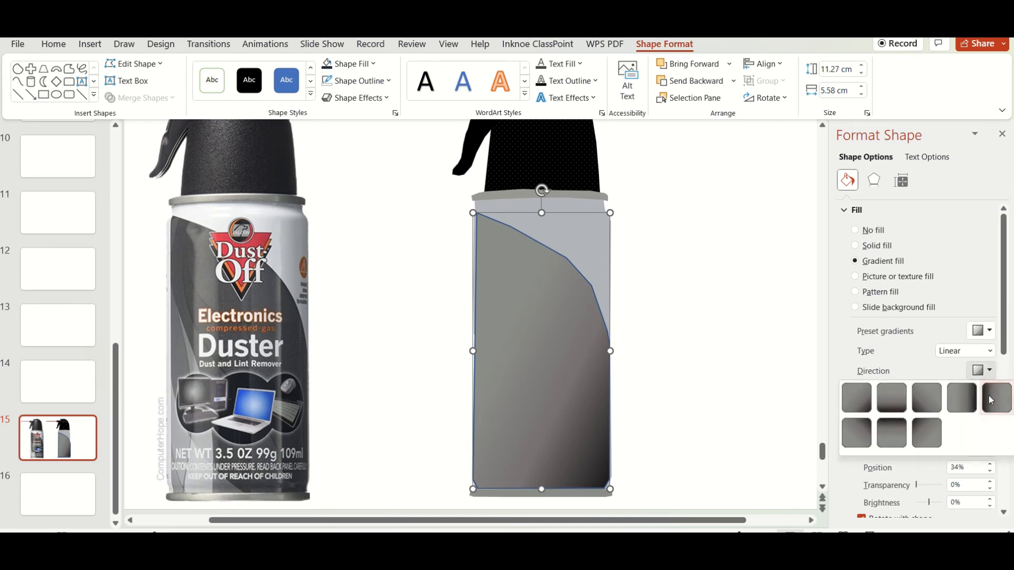
{"action": "left_click", "coordinate": [970, 397]}
{"action": "mouse_move", "coordinate": [894, 425]}
{"action": "left_mouse_down"}
{"action": "mouse_move", "coordinate": [885, 427]}
{"action": "mouse_move", "coordinate": [910, 427]}
{"action": "mouse_move", "coordinate": [877, 427]}
{"action": "left_mouse_up"}
{"action": "left_click", "coordinate": [326, 82]}
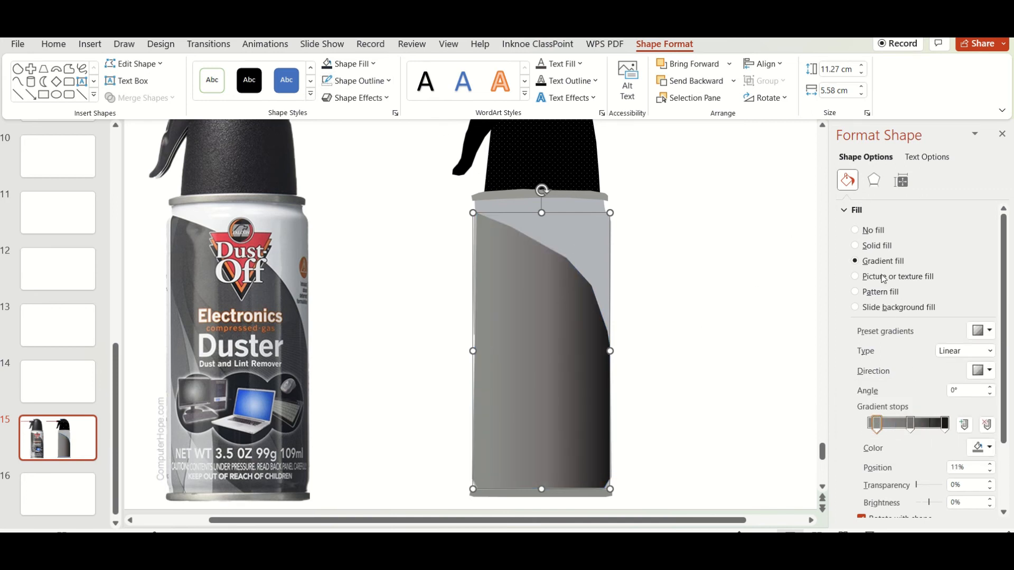
- Move the panel's first gradient stop close to the middle one and set the last stop's transparency to 36%
{"action": "scroll", "coordinate": [922, 365], "scroll_direction": "down", "scroll_amount": 2}
{"action": "left_click_drag", "start_coordinate": [877, 370], "coordinate": [902, 338]}
{"action": "scroll", "coordinate": [923, 376], "scroll_direction": "down", "scroll_amount": 1}
{"action": "left_click_drag", "start_coordinate": [917, 399], "coordinate": [922, 402]}
{"action": "left_click", "coordinate": [911, 338]}
{"action": "left_click", "coordinate": [945, 339]}
{"action": "scroll", "coordinate": [650, 364], "scroll_direction": "down", "scroll_amount": 4}
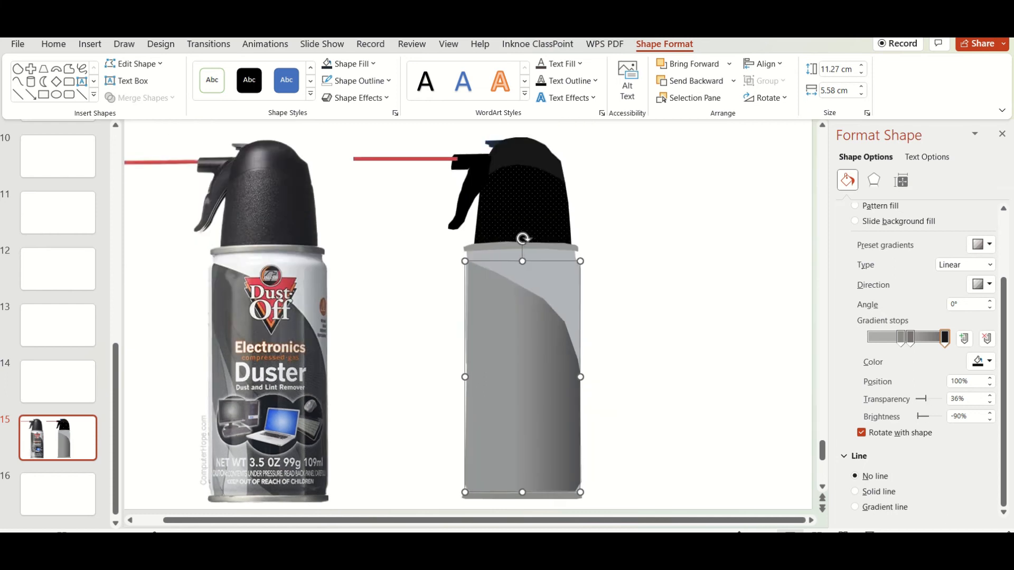
{"action": "left_click", "coordinate": [650, 364]}
- Draw an isosceles triangle about 2.8 by 2.5 cm on the upper can body and flip it vertically
{"action": "left_click", "coordinate": [101, 45]}
{"action": "left_click", "coordinate": [249, 80]}
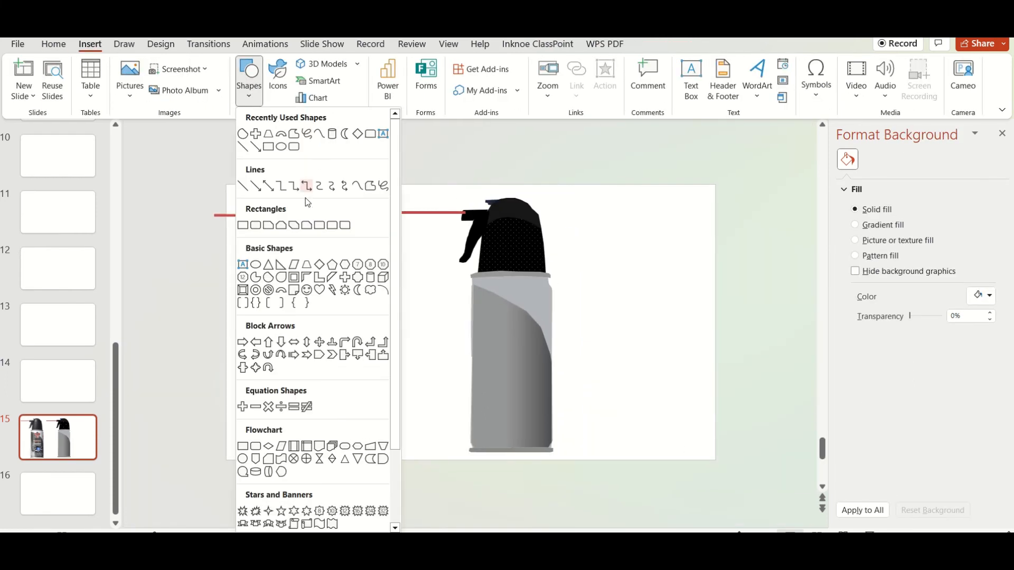
{"action": "left_click", "coordinate": [269, 265]}
{"action": "mouse_move", "coordinate": [449, 290]}
{"action": "left_mouse_down"}
{"action": "mouse_move", "coordinate": [520, 361]}
{"action": "mouse_move", "coordinate": [497, 332]}
{"action": "mouse_move", "coordinate": [531, 332]}
{"action": "left_mouse_up"}
{"action": "left_click", "coordinate": [766, 97]}
{"action": "left_click", "coordinate": [776, 152]}
- Paste a copy of the inverted triangle and place it overlapping the first one, slightly lower
{"action": "key", "text": "ctrl+v"}
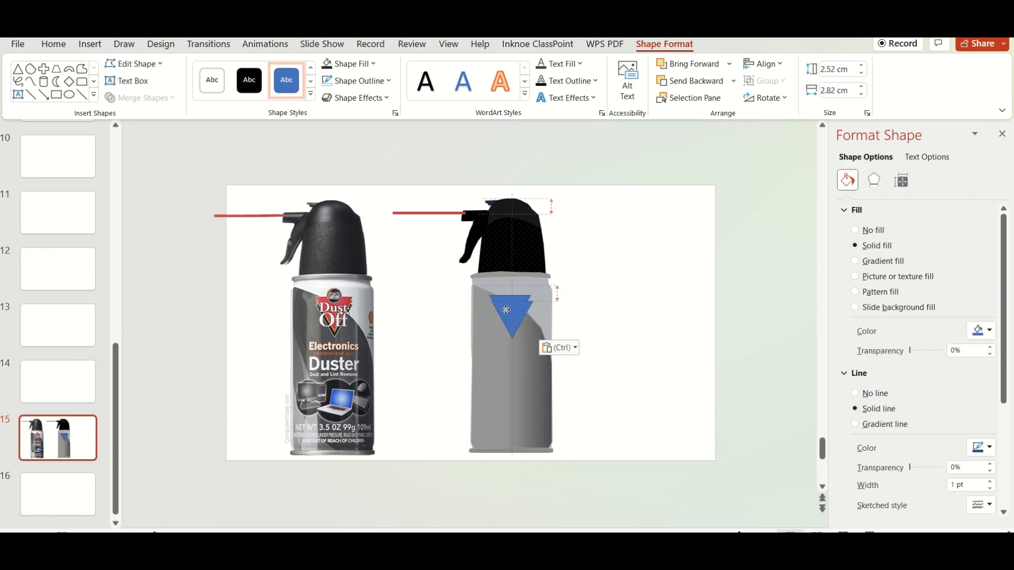
{"action": "left_click_drag", "start_coordinate": [506, 308], "coordinate": [510, 320]}
{"action": "key", "text": "ctrl+v"}
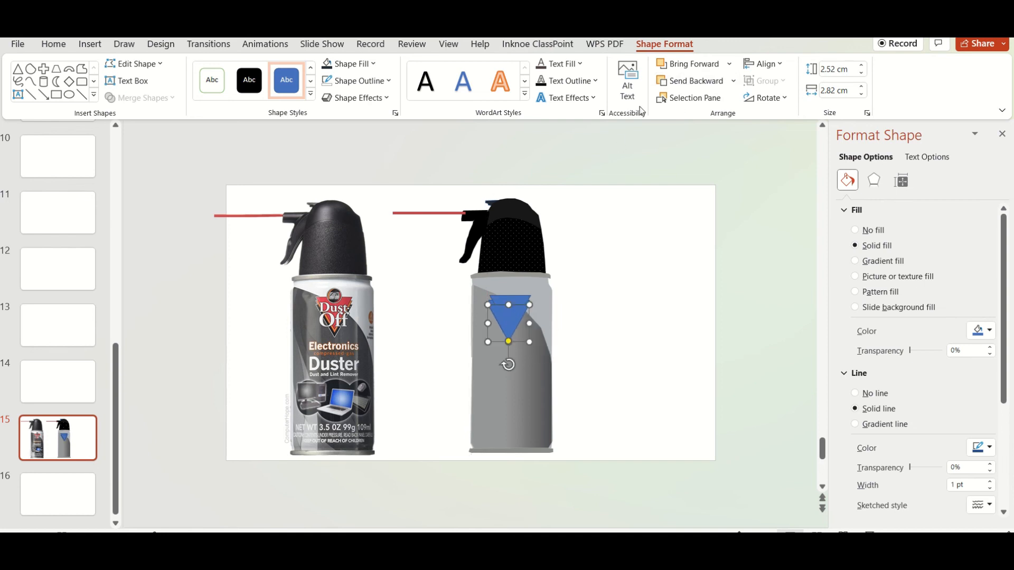